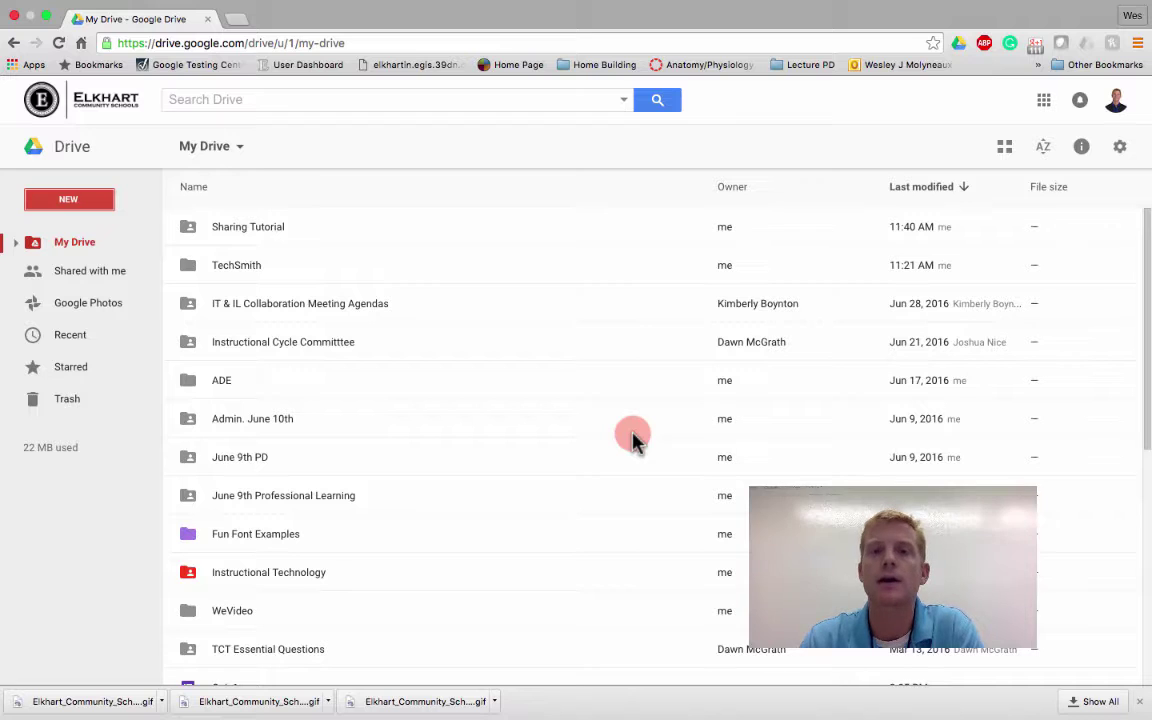
# - Create a new blank Google Form from My Drive
pyautogui.click(88, 206)
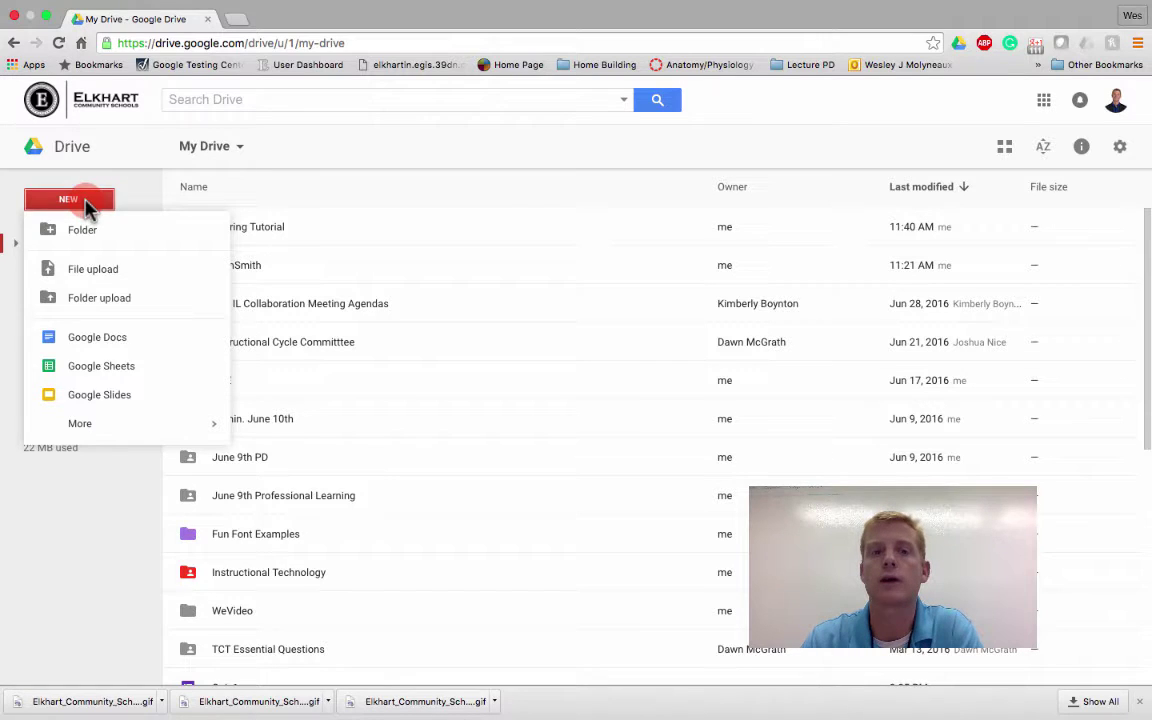
pyautogui.moveTo(130, 428)
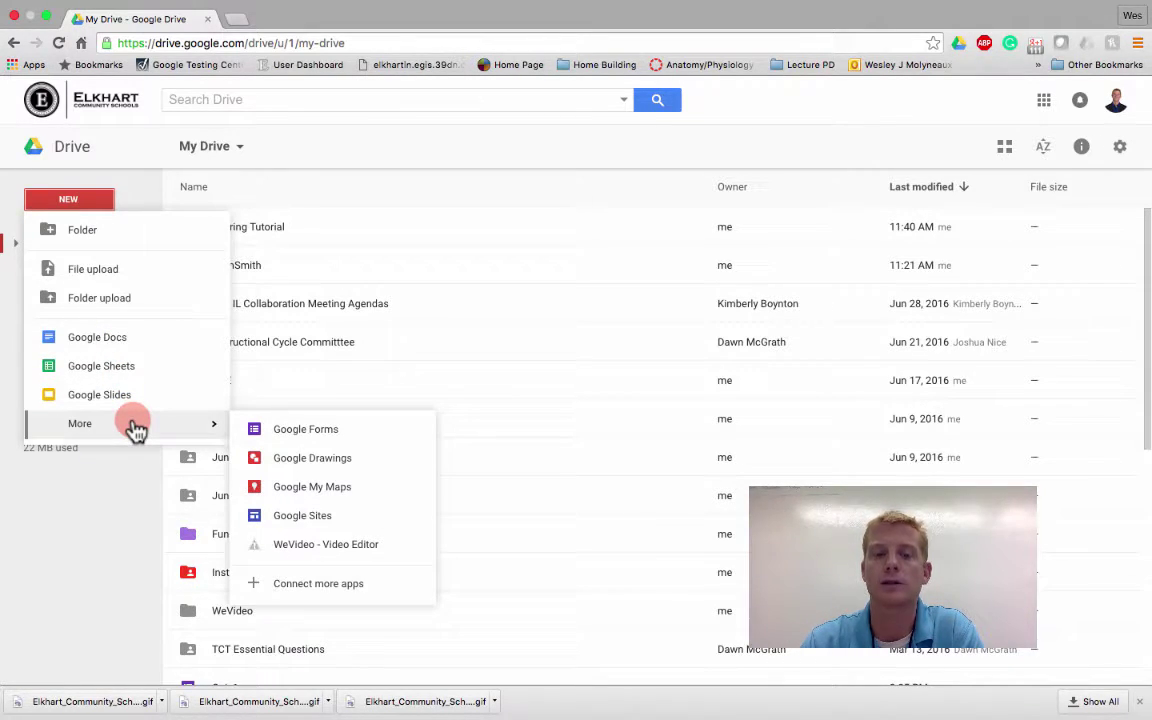
pyautogui.click(296, 438)
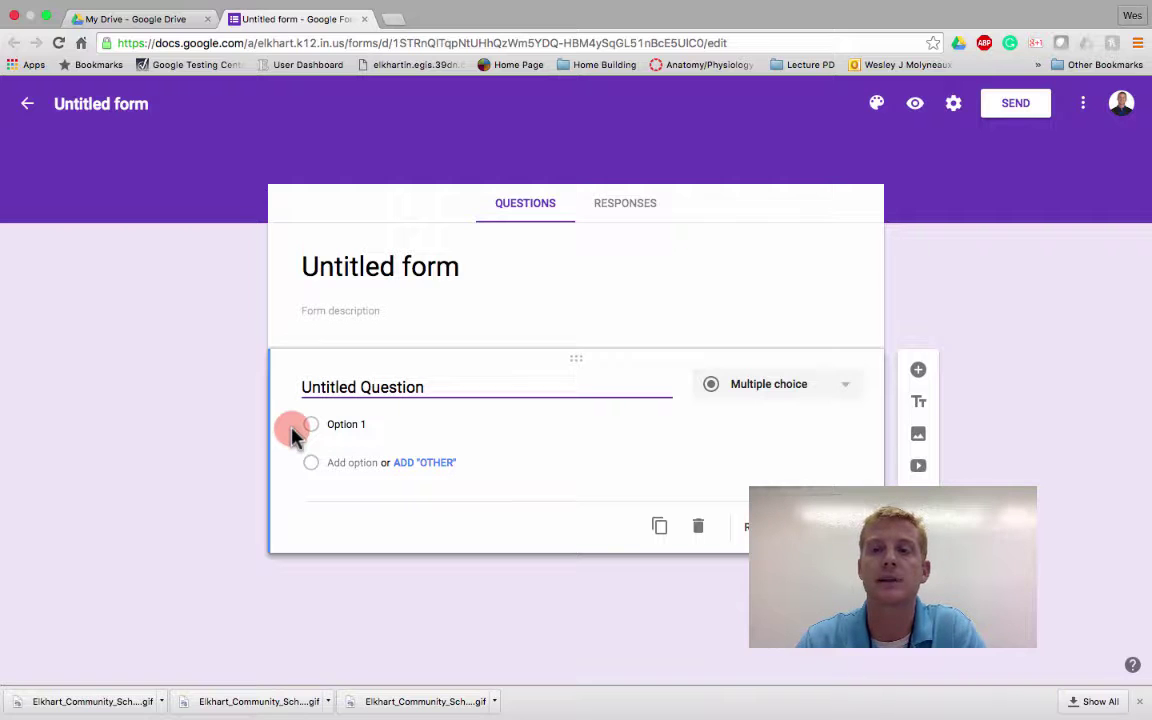
# - Title the form "Test Form #1" and apply the same title as the form's file name
pyautogui.click(368, 268)
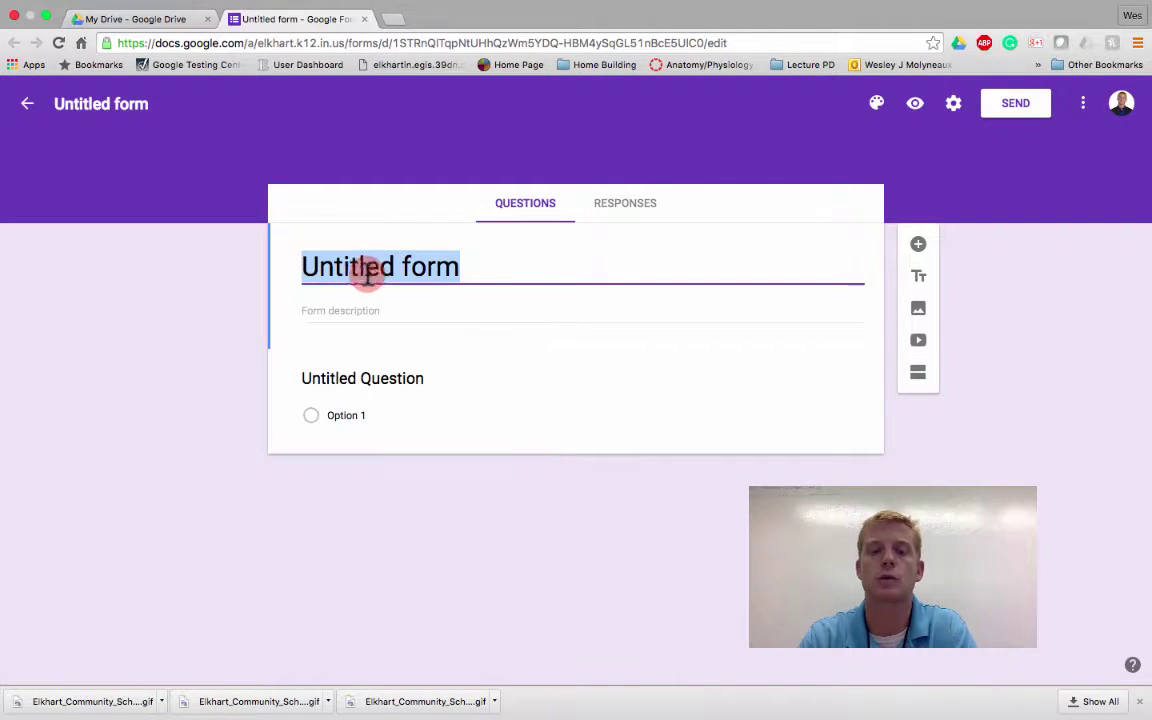
pyautogui.write('Test Form ')
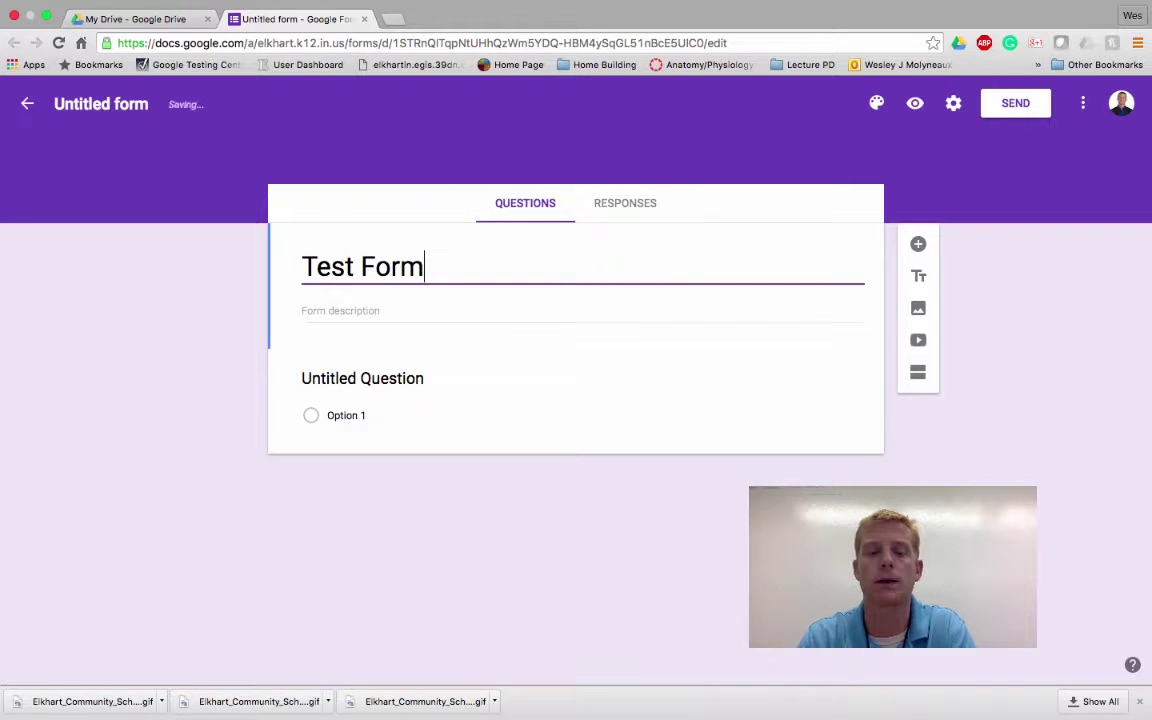
pyautogui.write('#1')
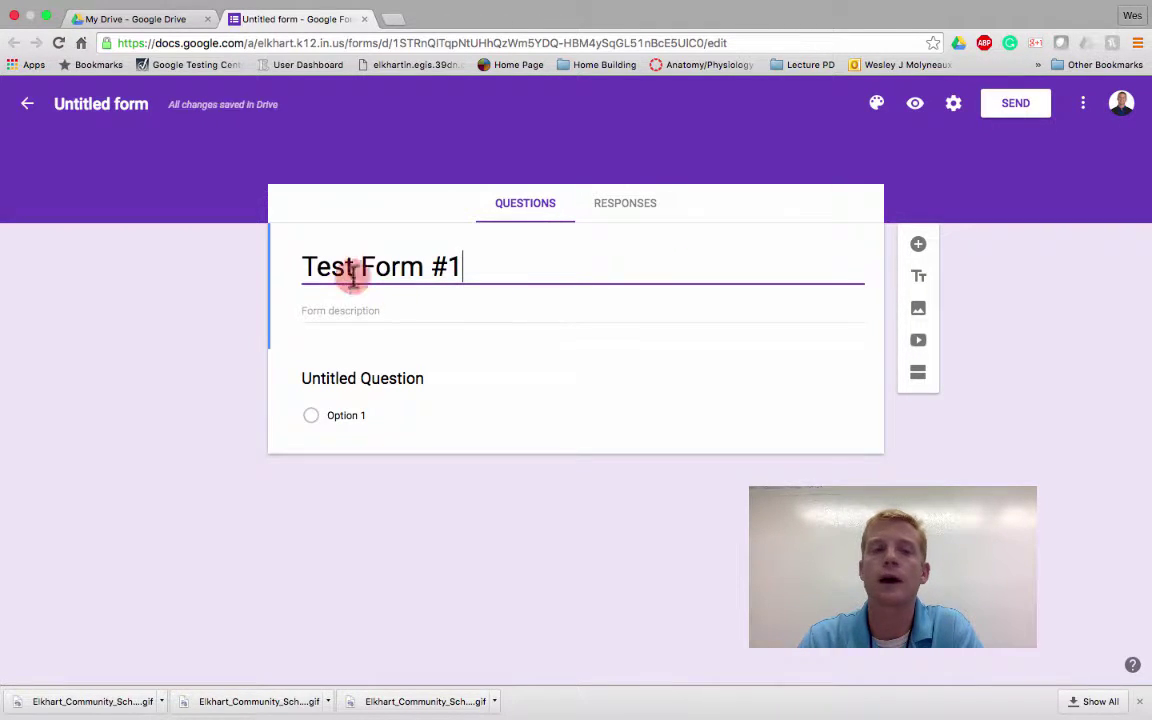
pyautogui.click(117, 100)
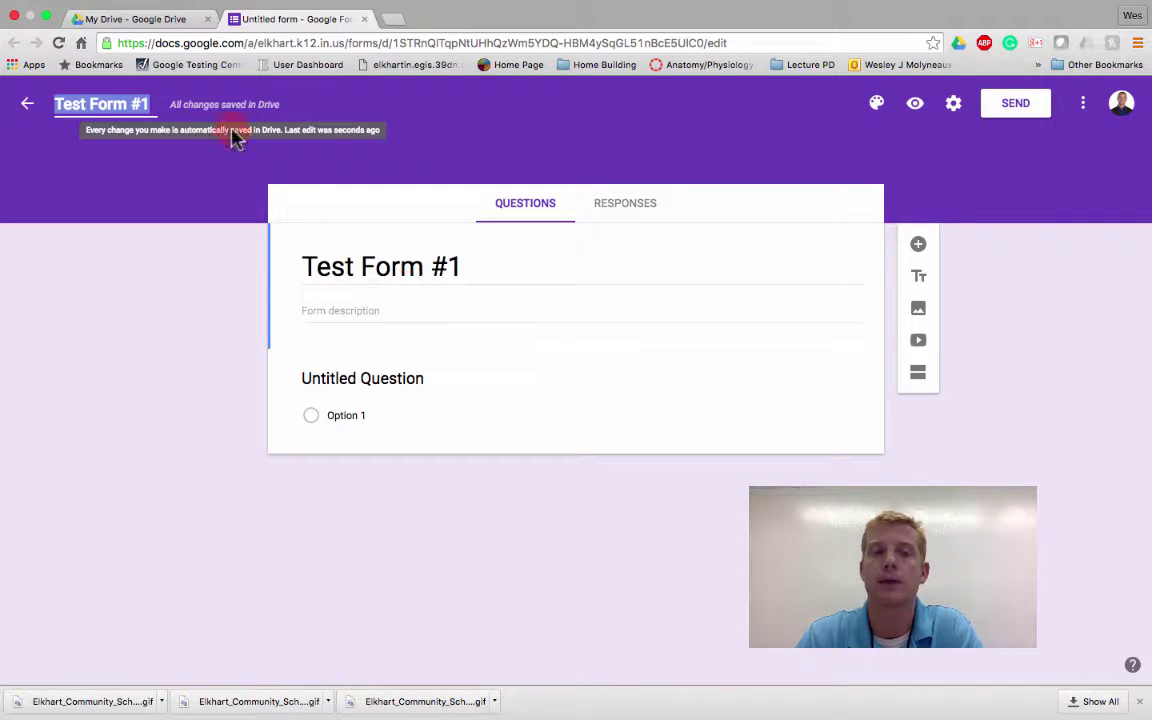
# - Enter the form description "This is a test form for a video tutorial"
pyautogui.click(509, 305)
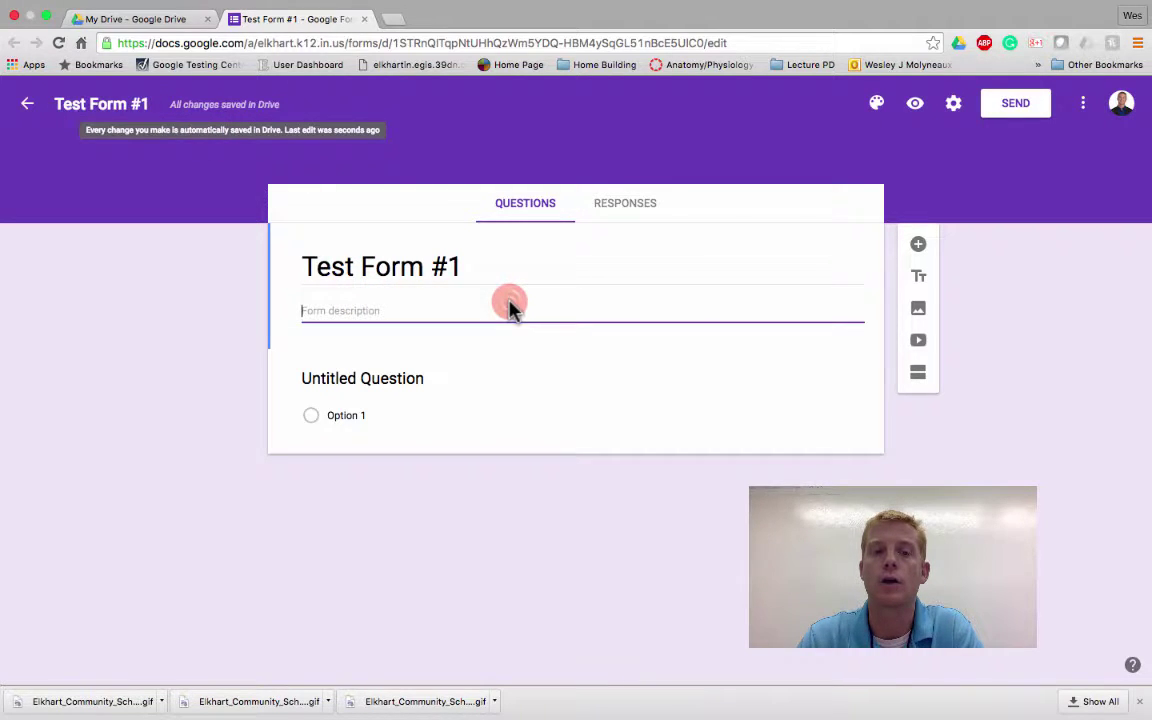
pyautogui.write('Thi')
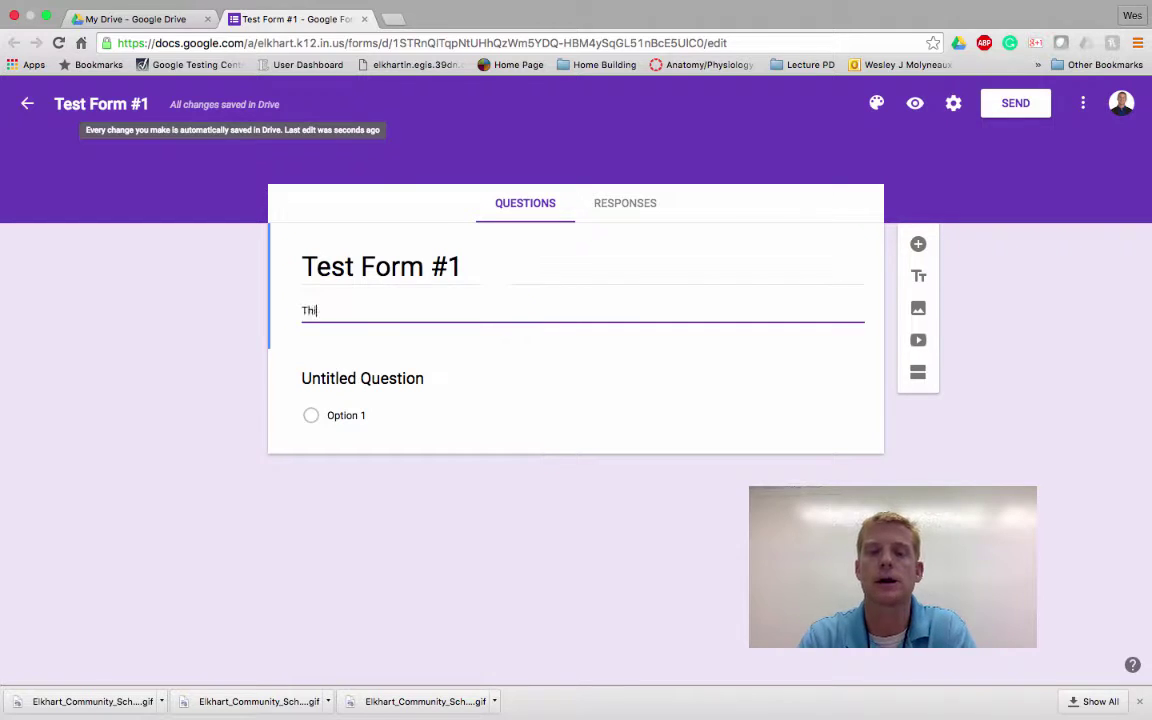
pyautogui.write('s is a test form ')
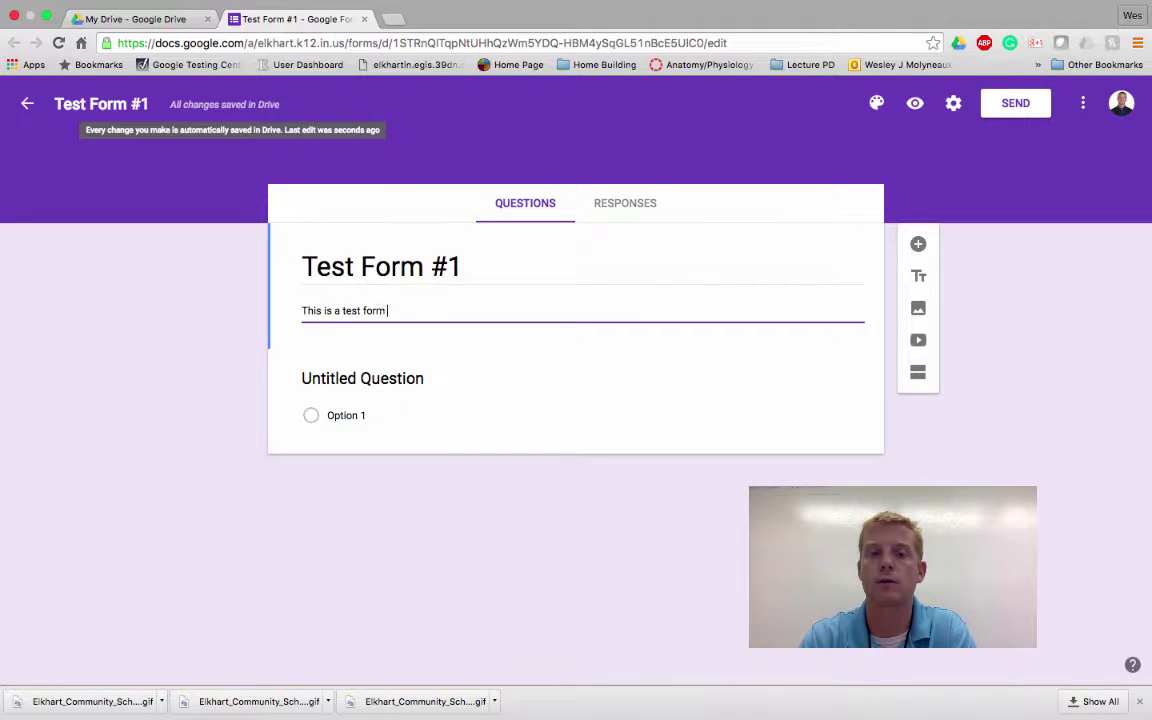
pyautogui.write('for a vide')
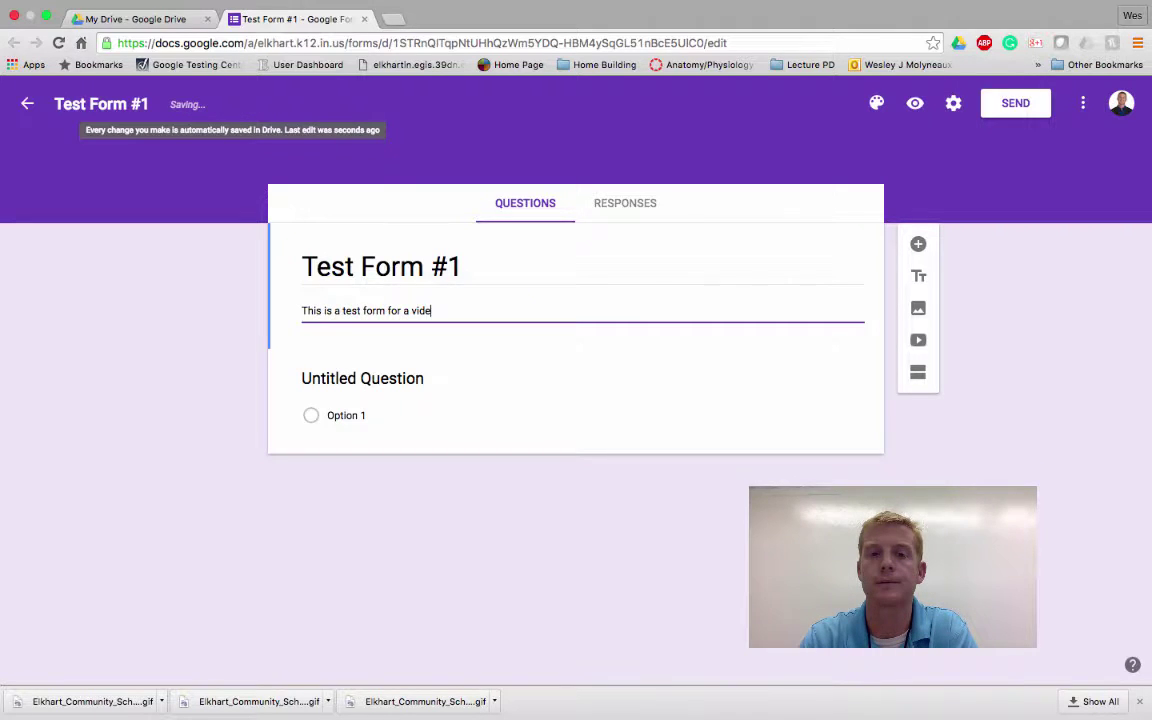
pyautogui.write('o tutorial')
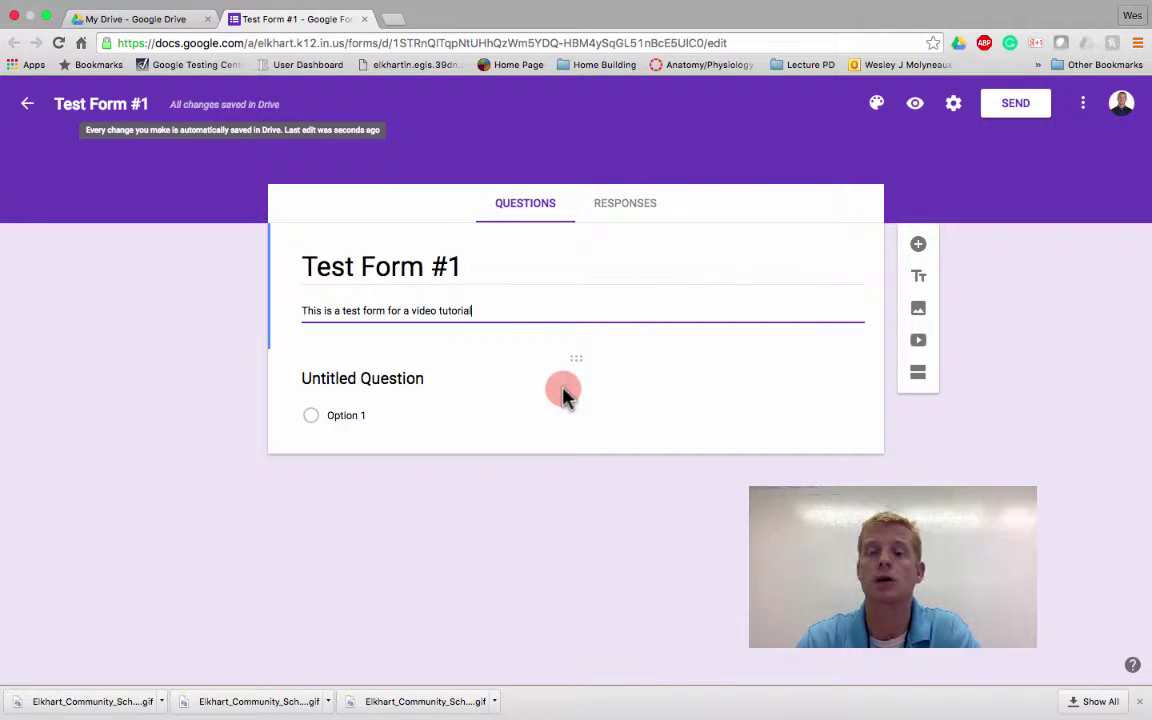
# - Change the untitled first question to a short answer question and title it "Name:"
pyautogui.click(341, 380)
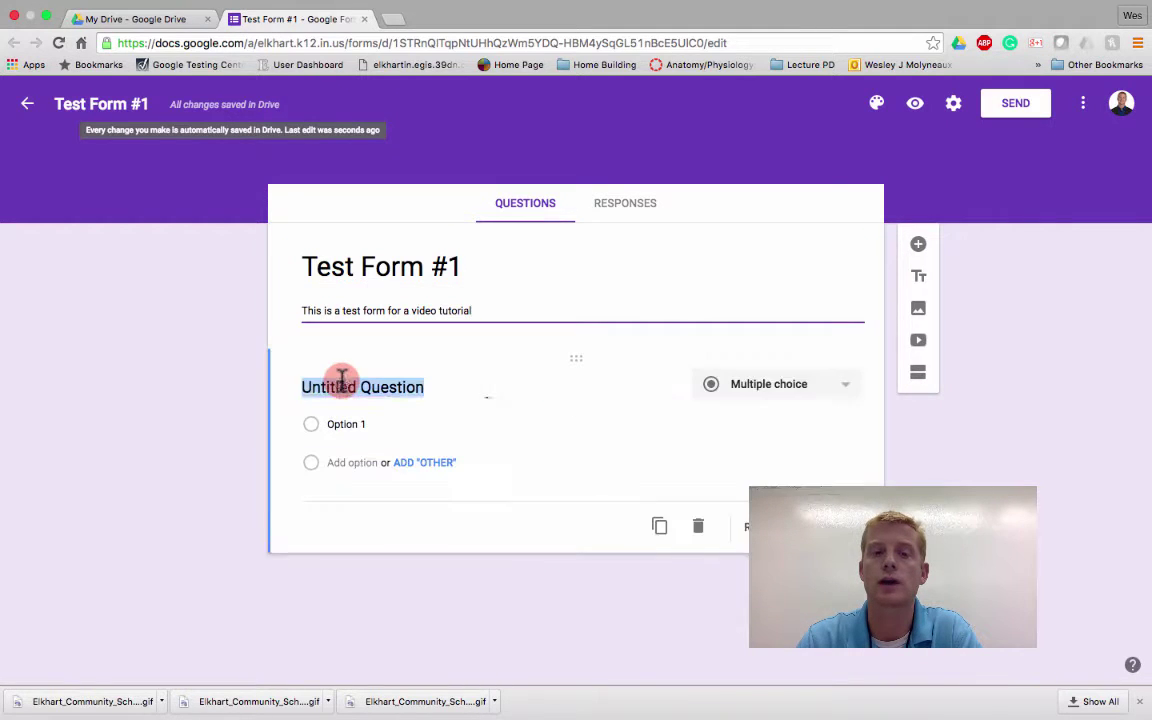
pyautogui.click(411, 274)
pyautogui.click(435, 393)
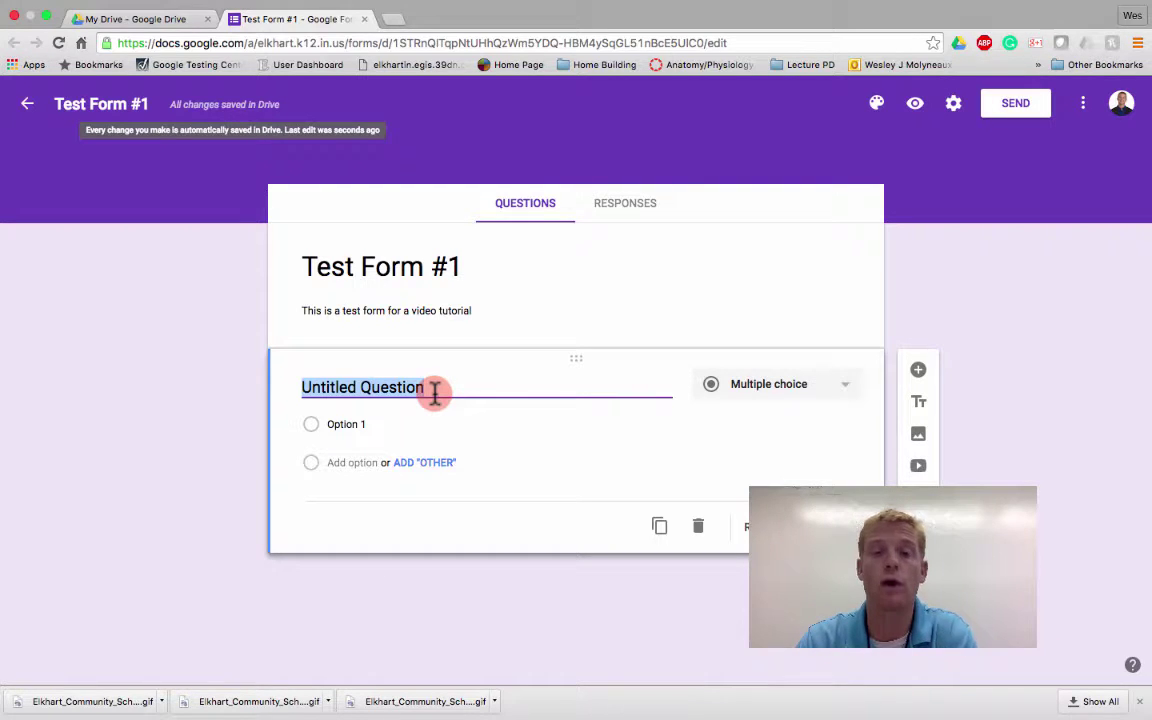
pyautogui.click(752, 393)
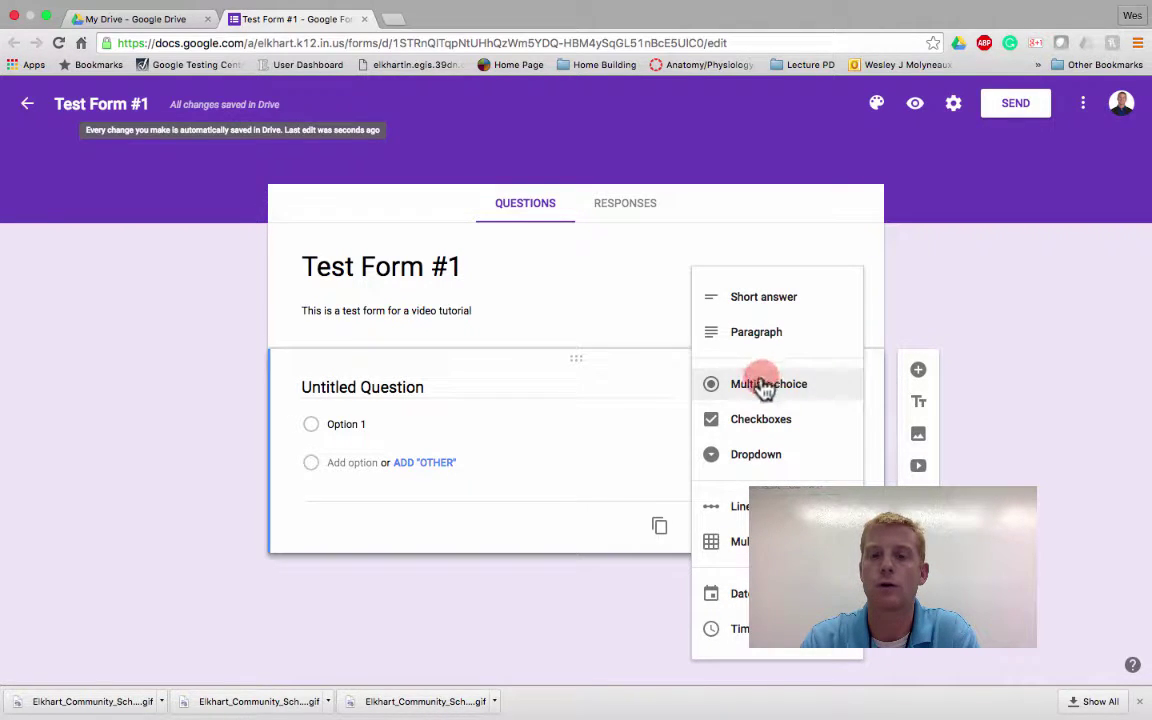
pyautogui.click(763, 300)
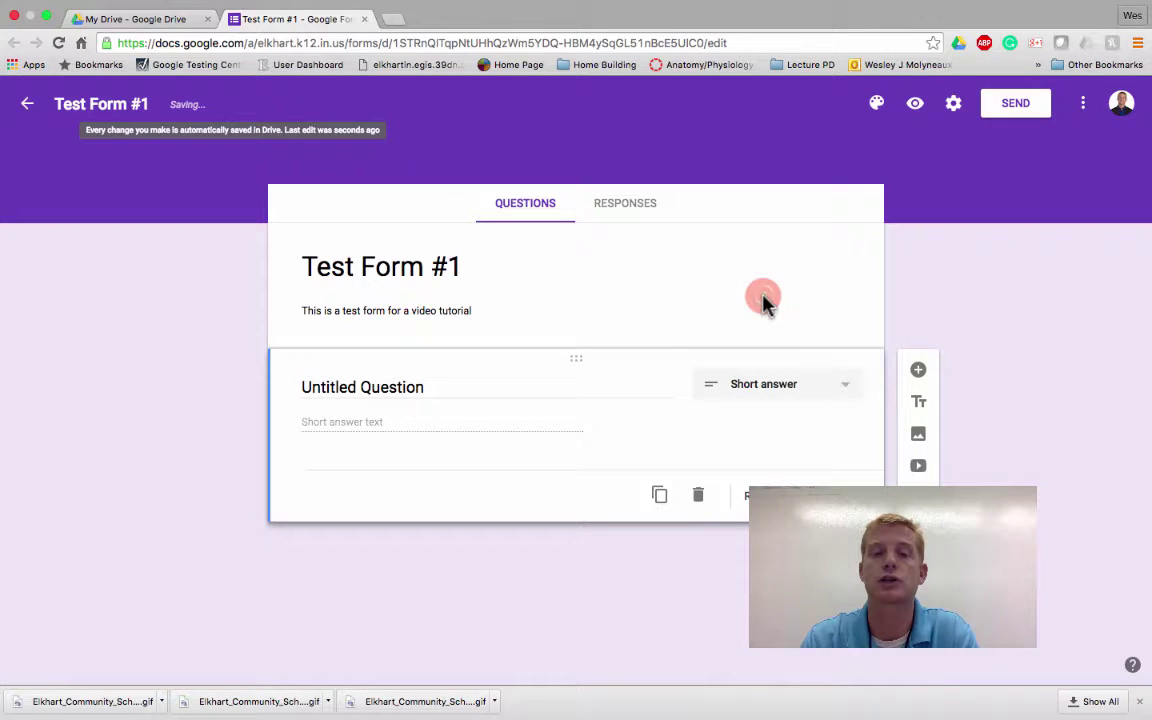
pyautogui.click(481, 390)
pyautogui.write('Name:')
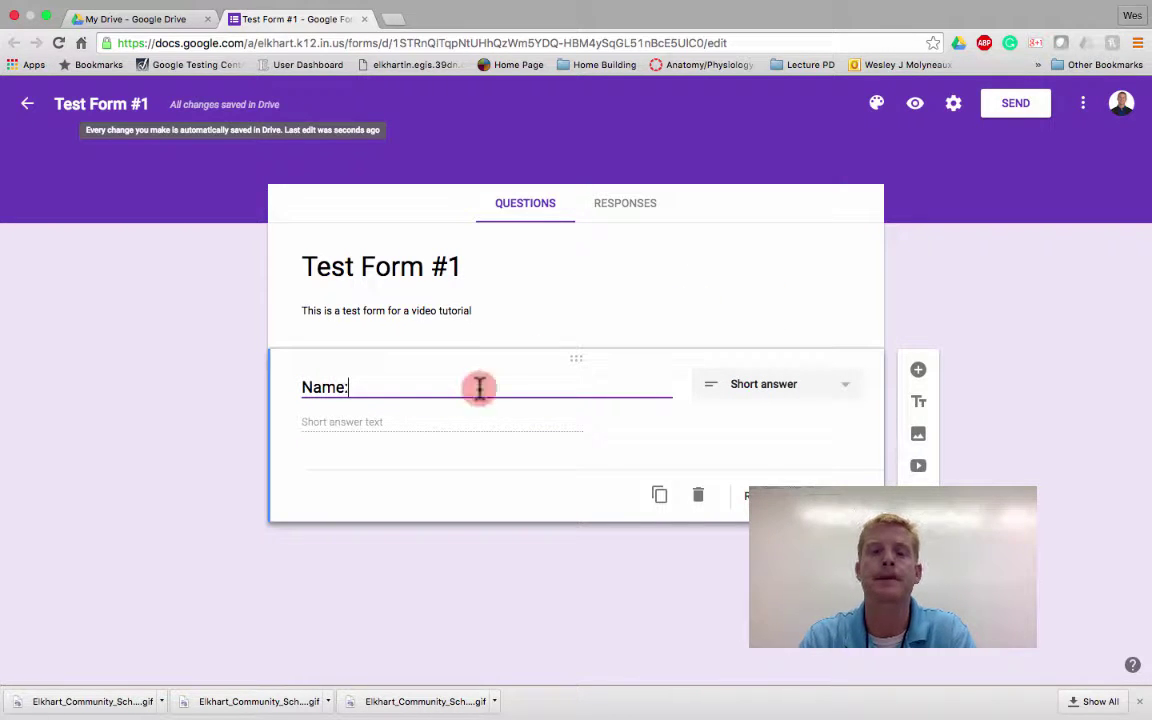
pyautogui.click(430, 426)
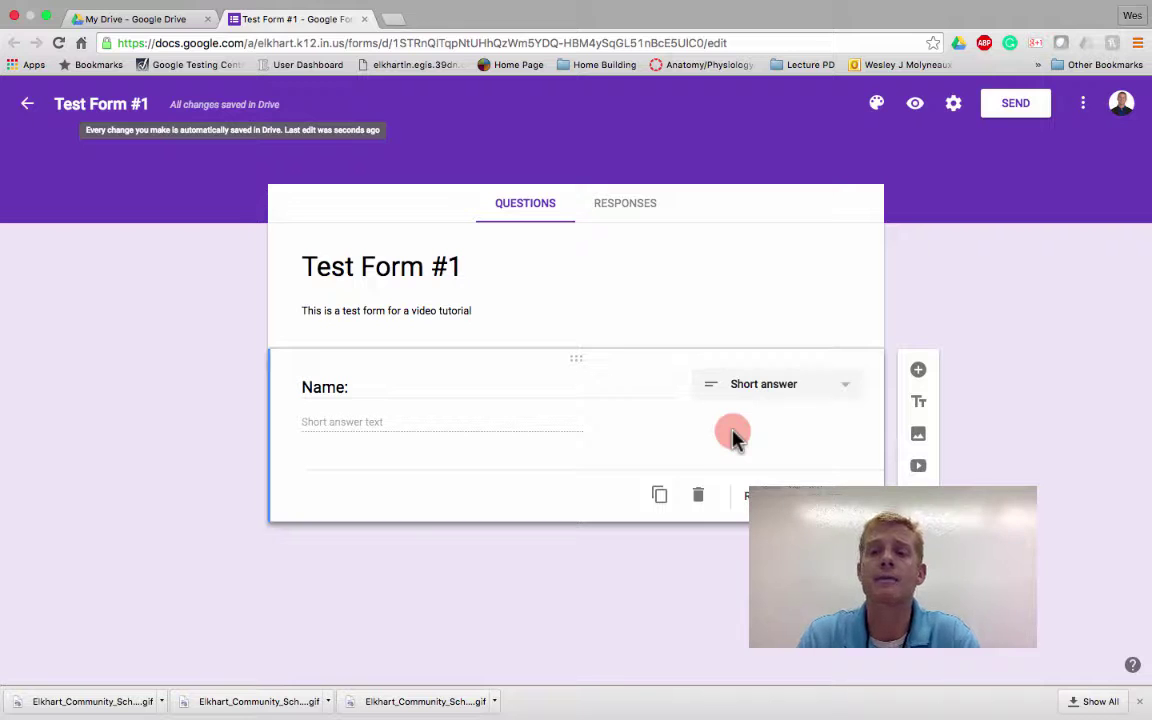
# - Add a multiple choice question below the name question, asking "What is the color of the sky?"
pyautogui.click(918, 372)
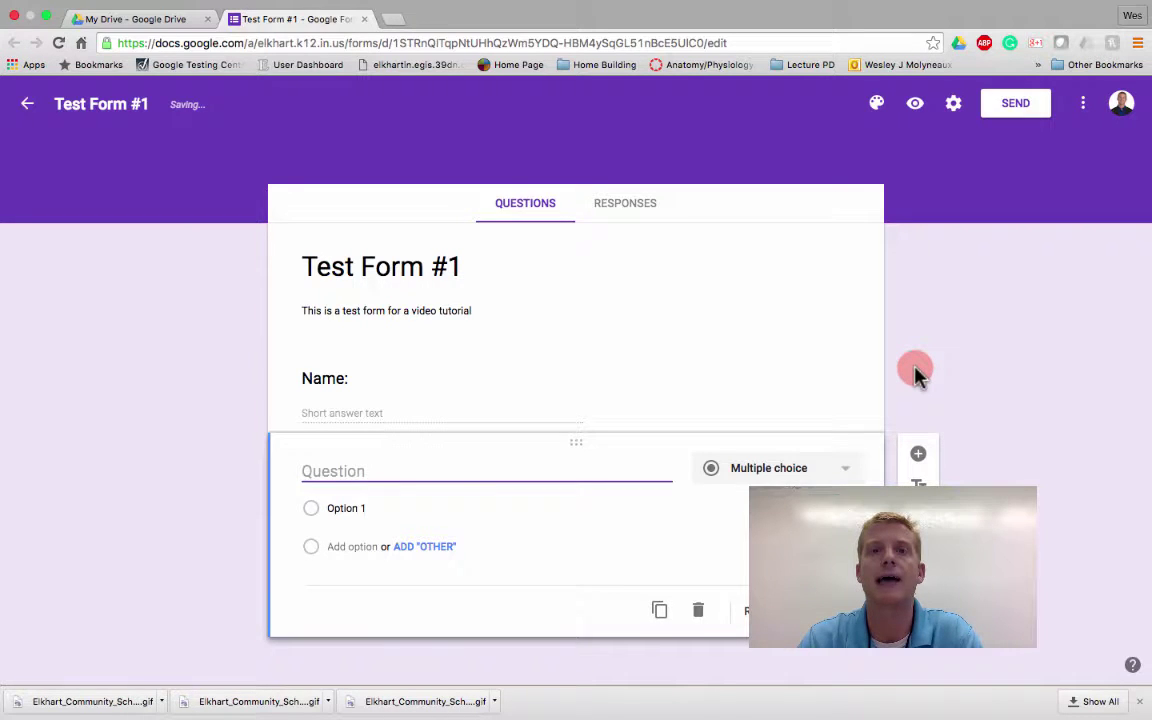
pyautogui.click(803, 470)
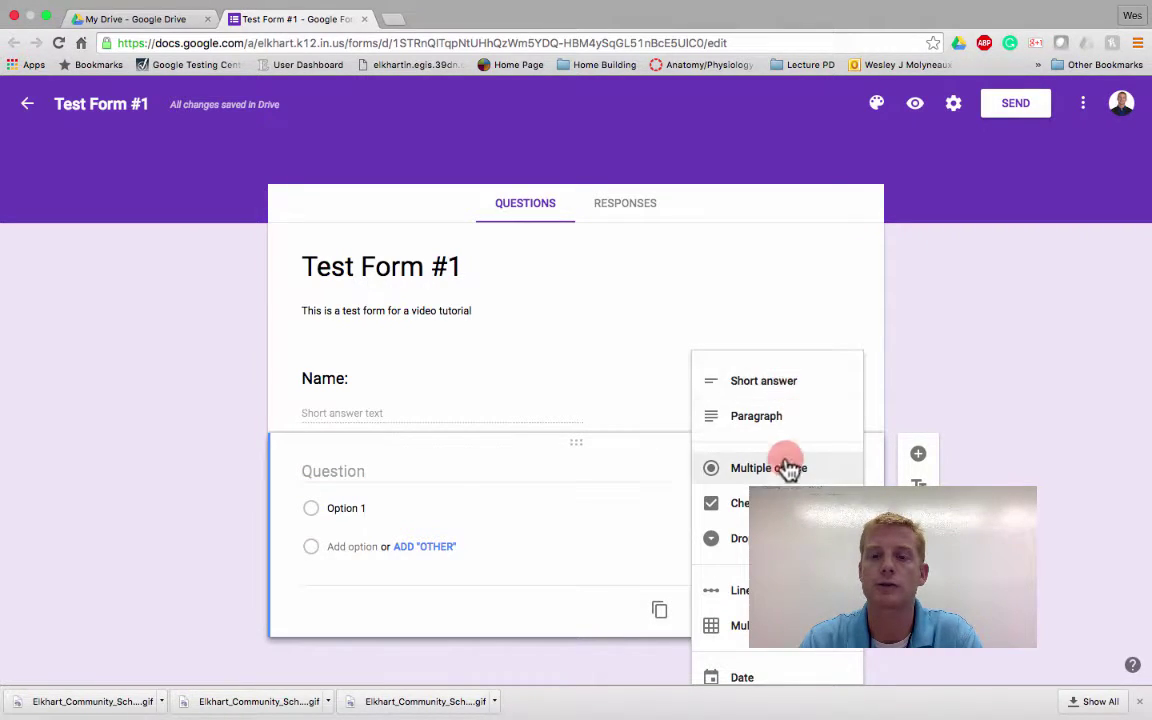
pyautogui.click(787, 476)
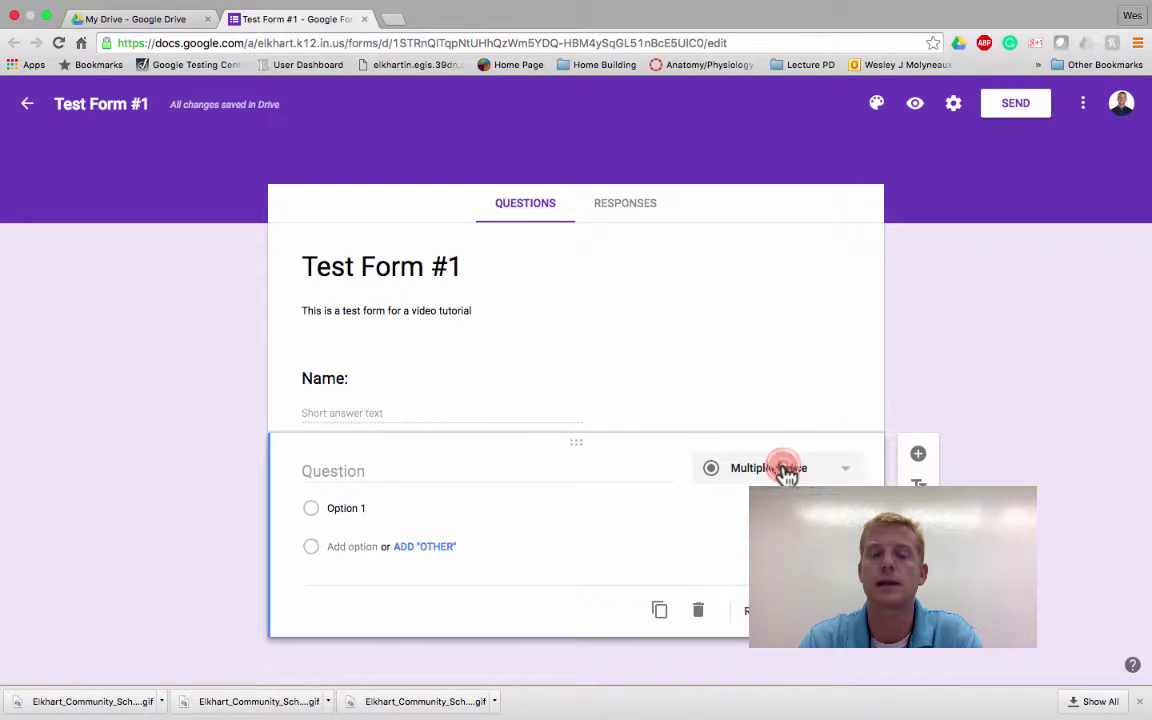
pyautogui.click(453, 471)
pyautogui.write('What is the c')
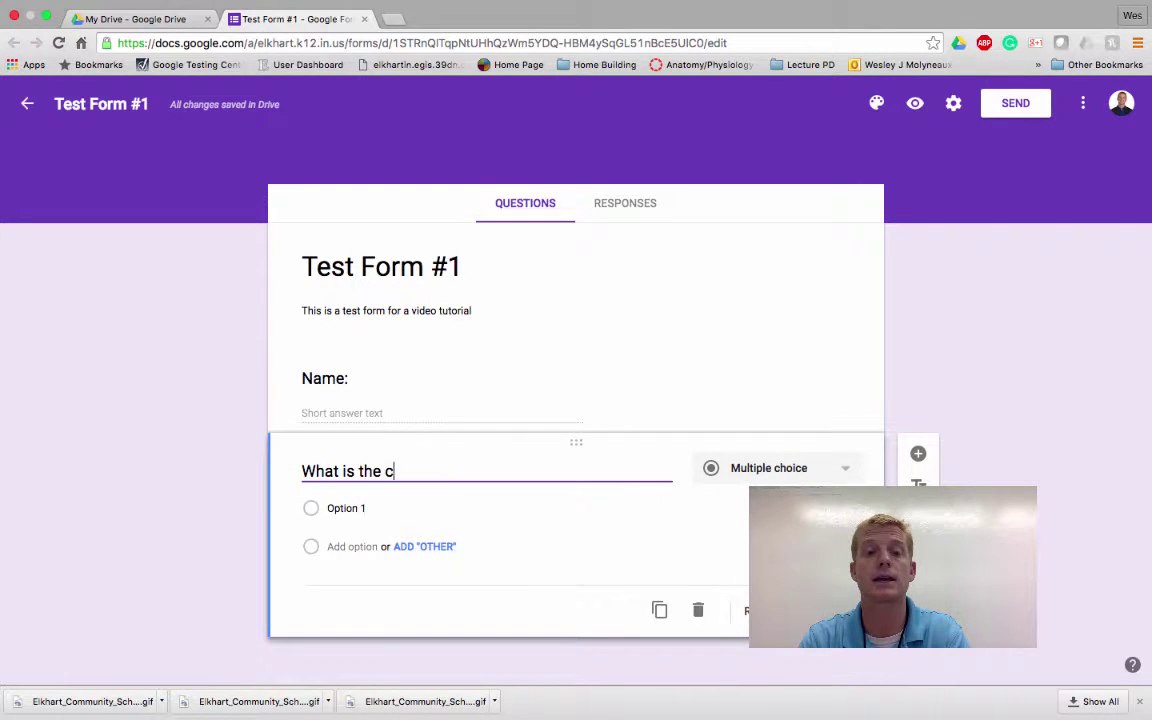
pyautogui.write('olor of the sky?')
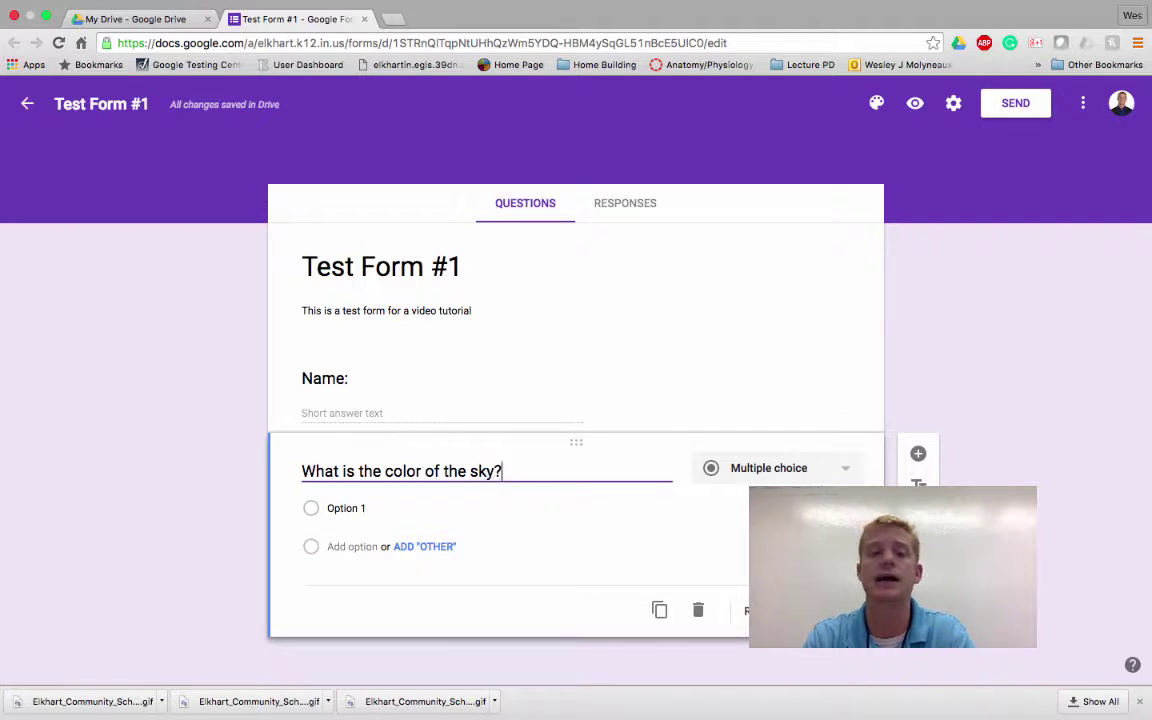
# - Fill in the sky question's four answer options: Red, Blue, yellow and green
pyautogui.click(334, 507)
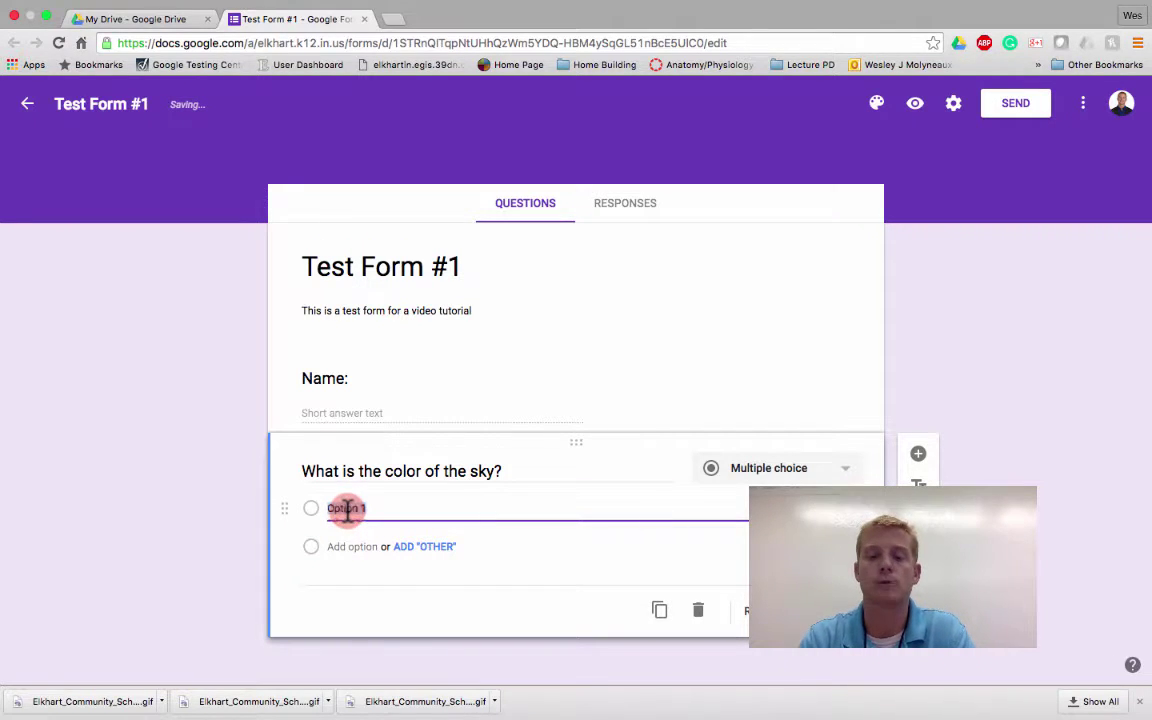
pyautogui.write('Red')
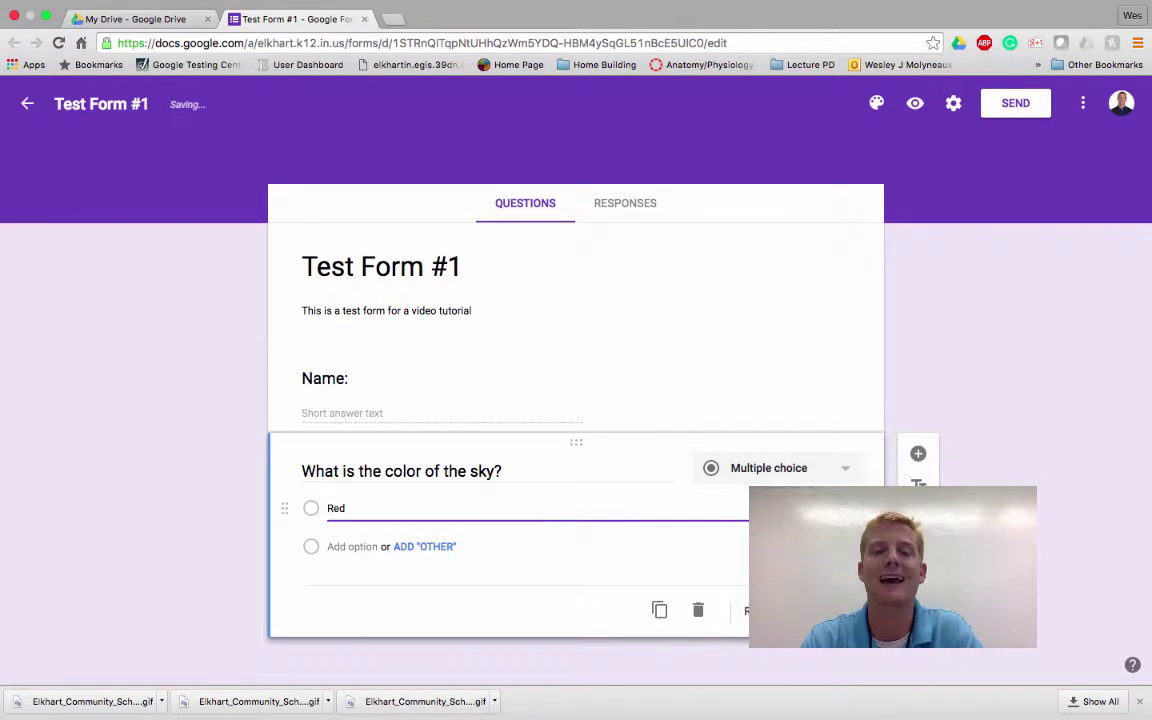
pyautogui.click(346, 508)
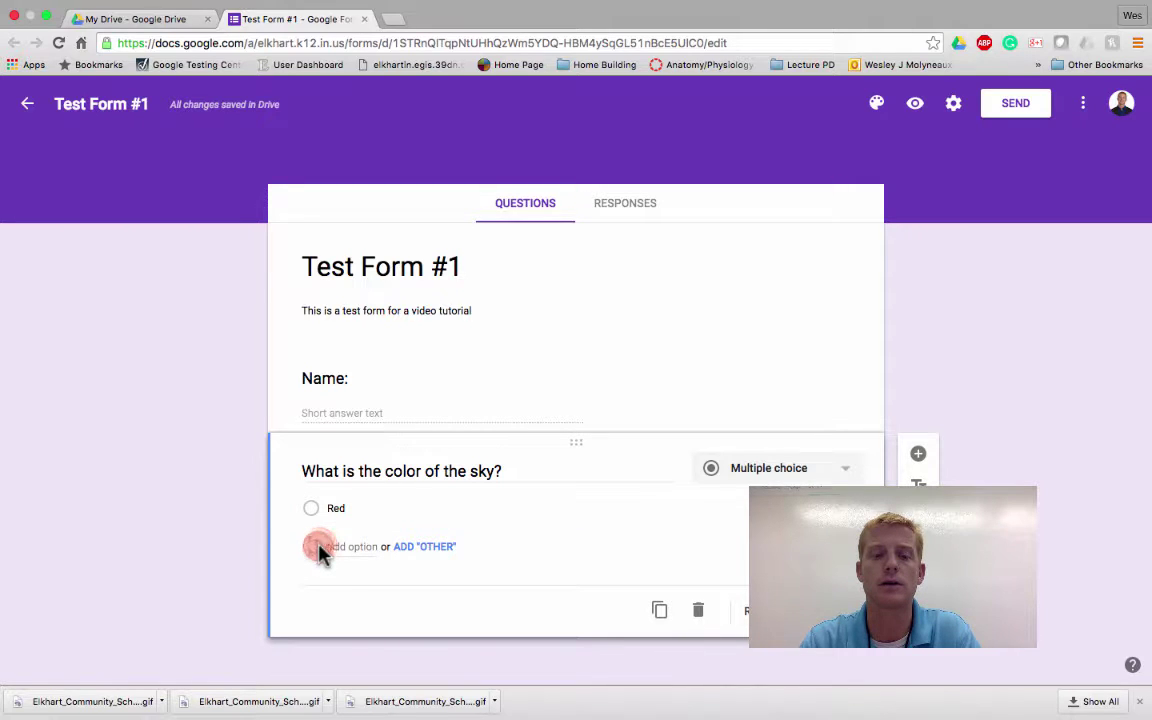
pyautogui.click(343, 550)
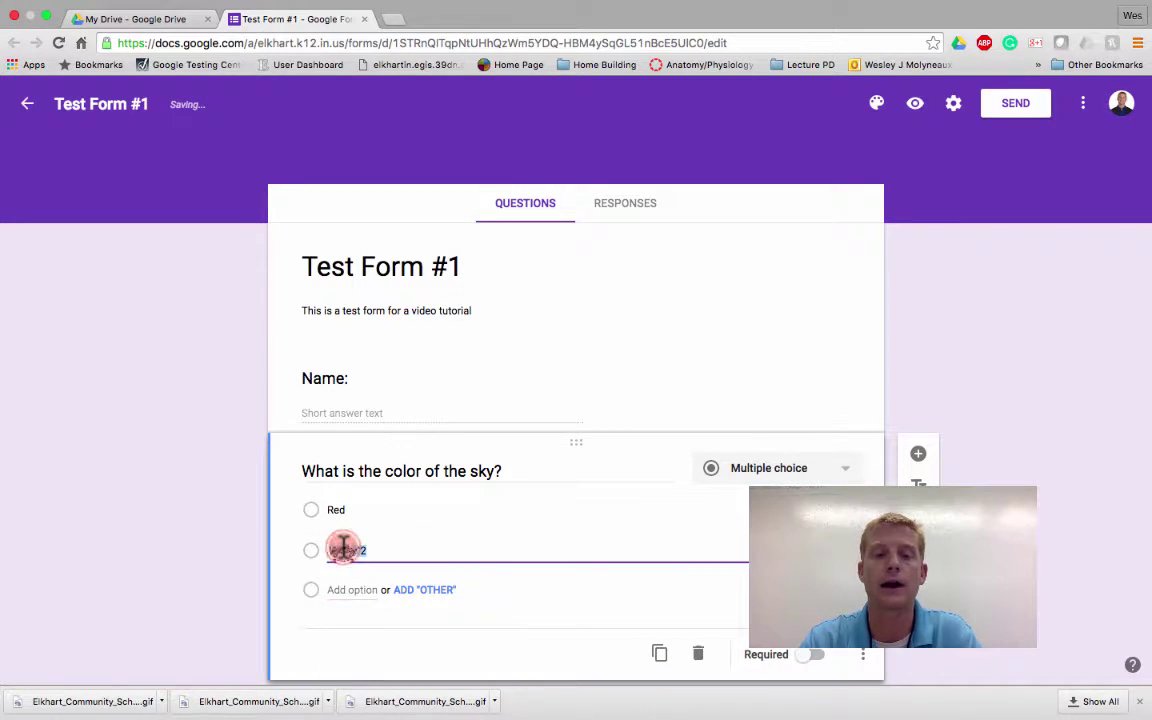
pyautogui.write('Blude')
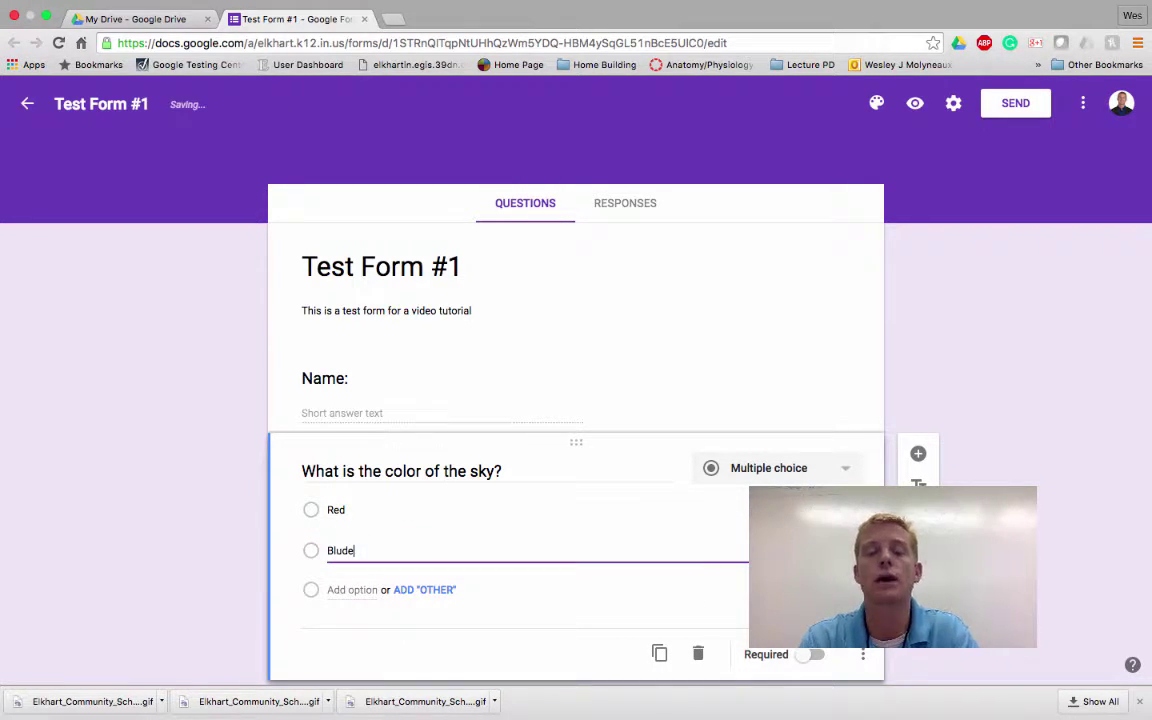
pyautogui.press('BackSpace')
pyautogui.press('BackSpace')
pyautogui.write('e')
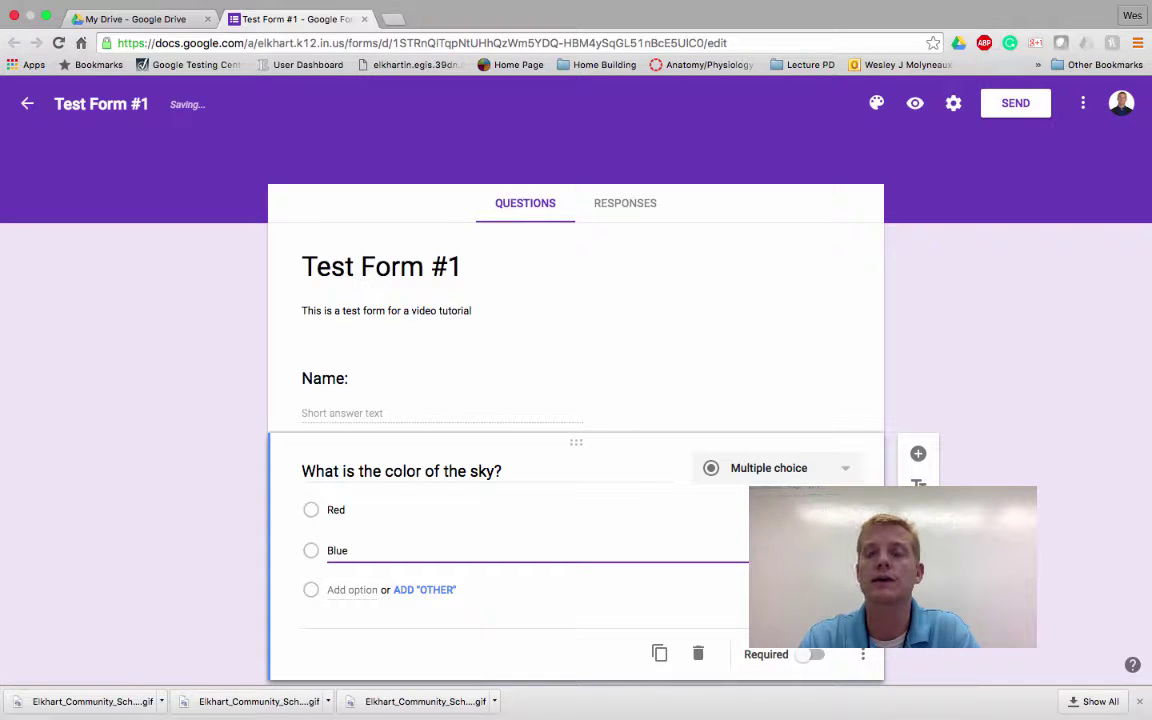
pyautogui.press('Return')
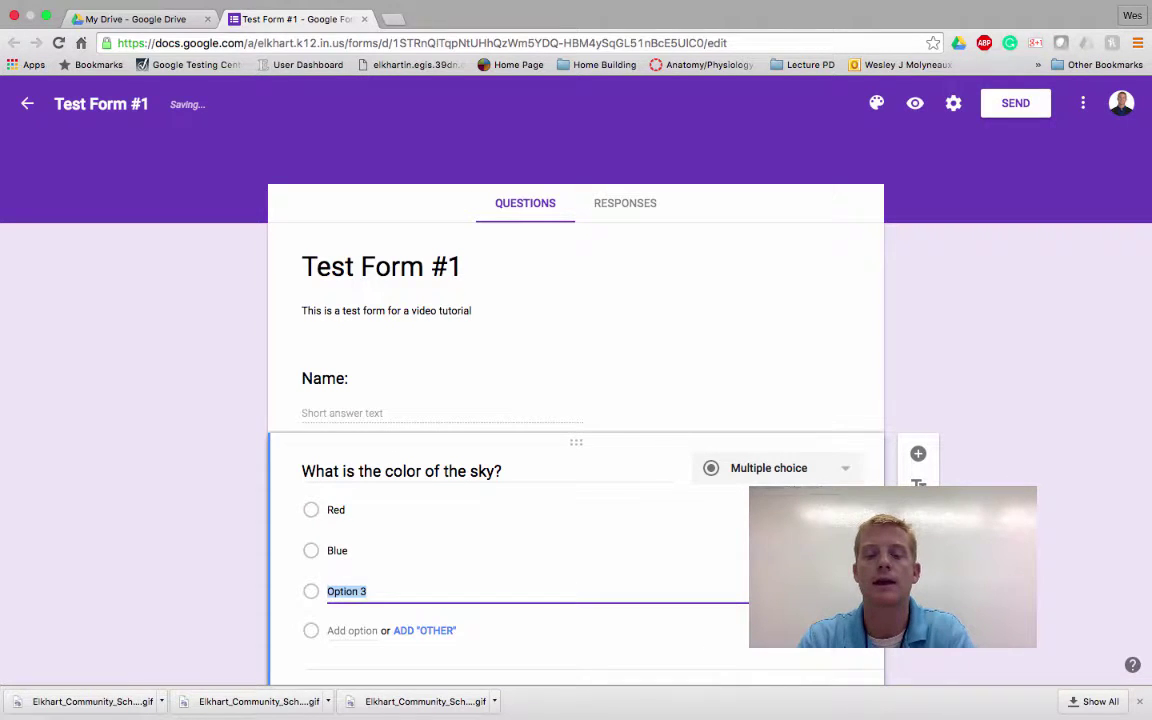
pyautogui.write('yellow')
pyautogui.press('Return')
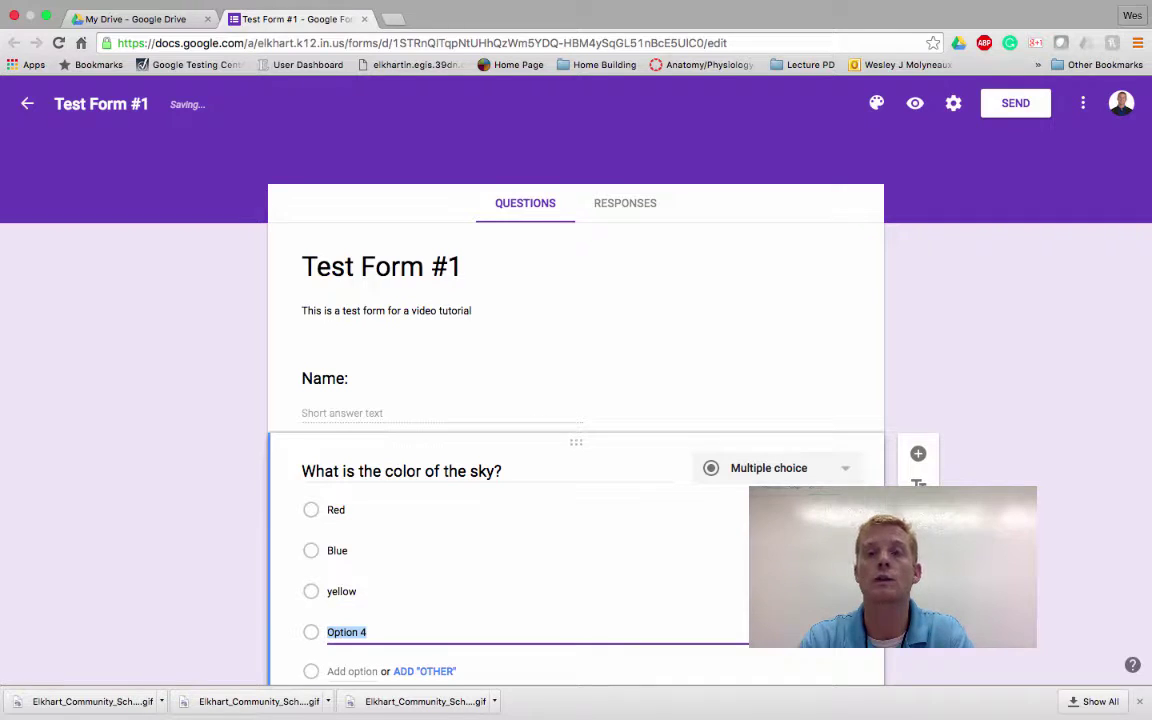
pyautogui.write('green')
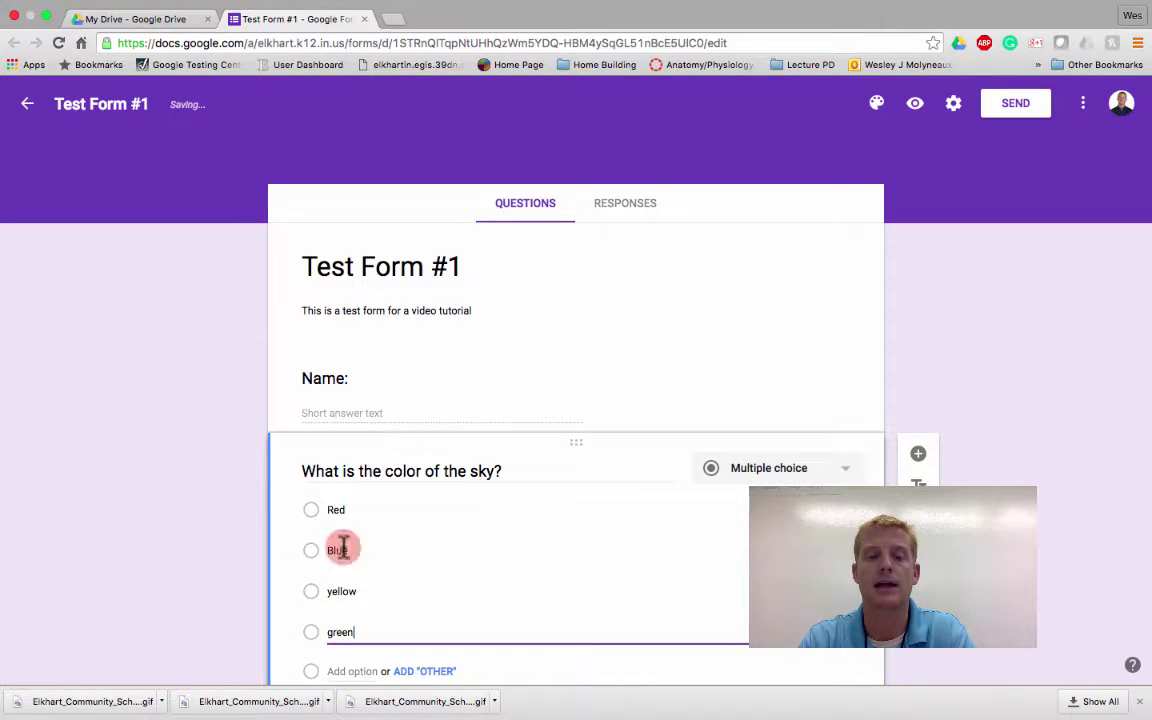
# - Add a new question below the sky question and make it a linear scale question
pyautogui.scroll(-3, 335, 540)
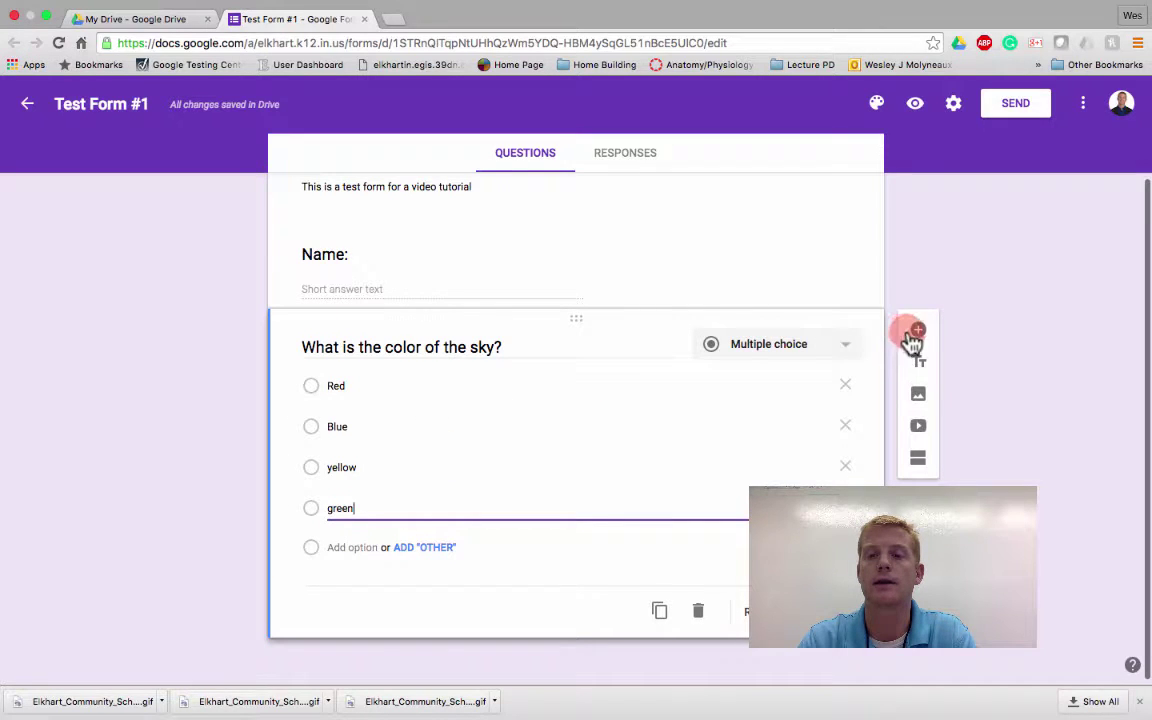
pyautogui.click(918, 334)
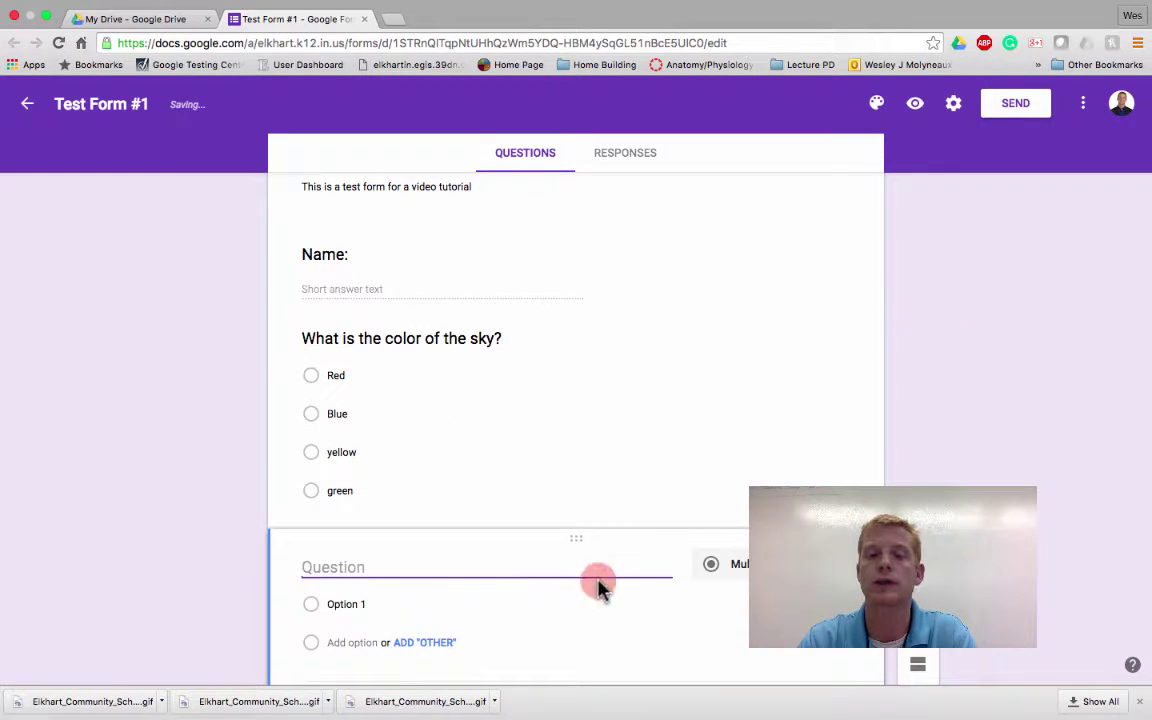
pyautogui.scroll(-2, 599, 586)
pyautogui.click(736, 455)
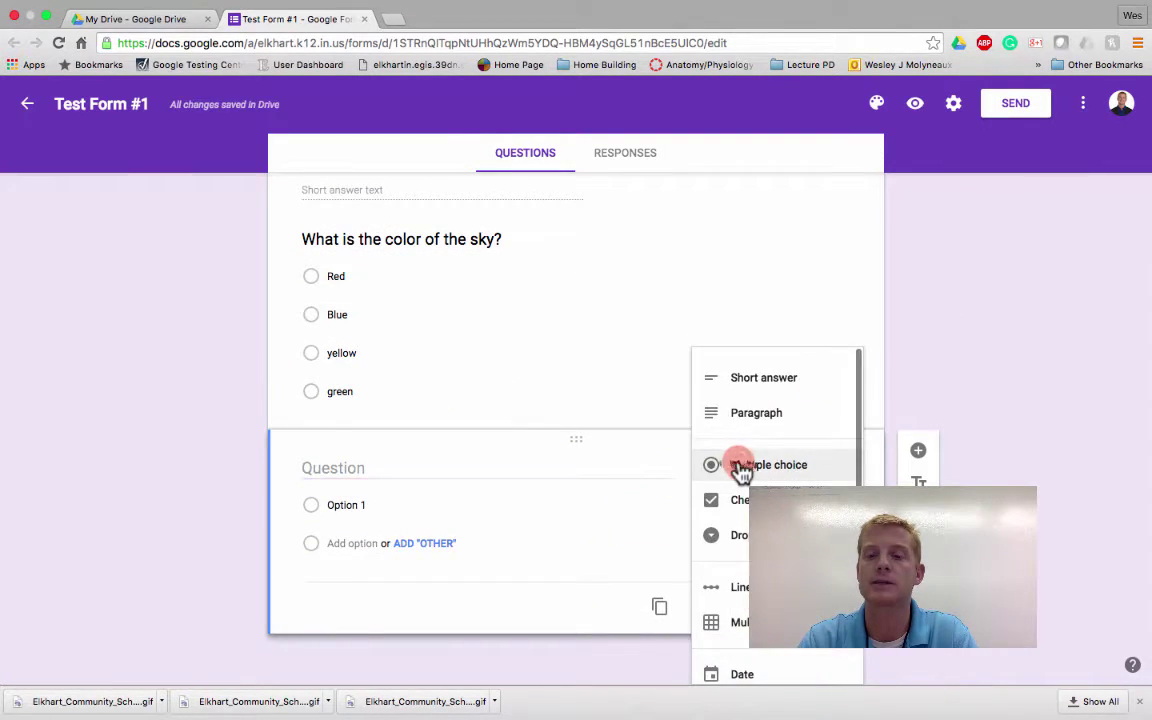
pyautogui.click(740, 588)
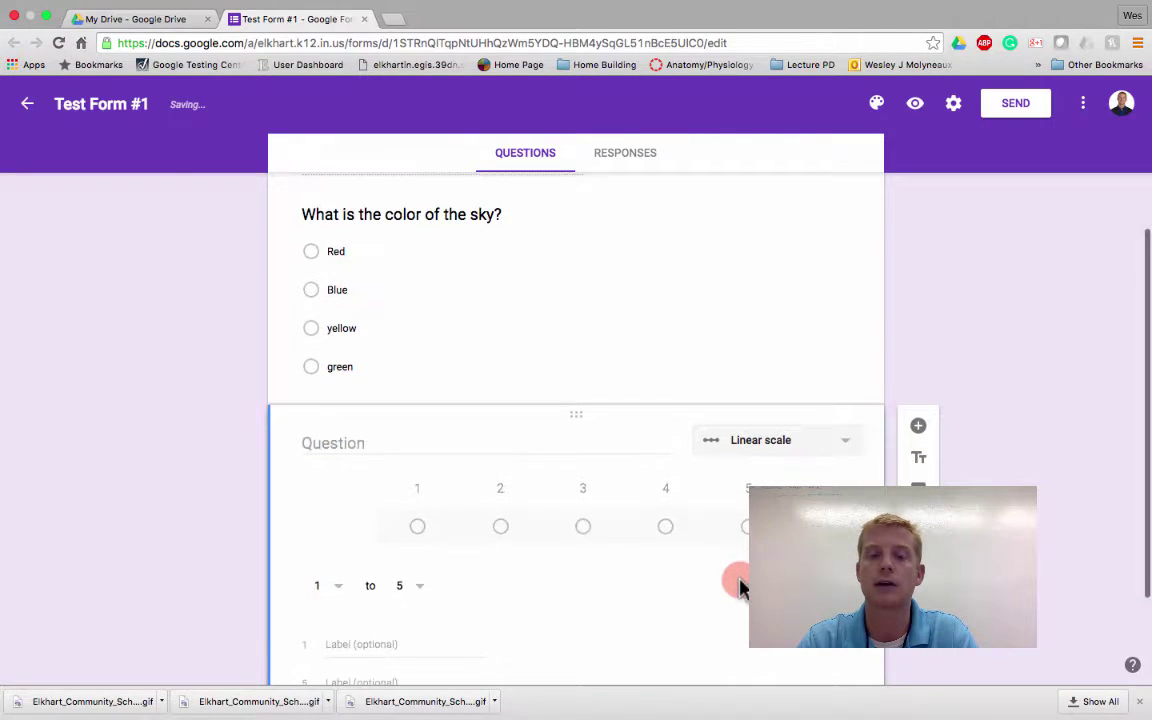
# - Title the linear scale question "How well do you know Google Forms?"
pyautogui.click(386, 375)
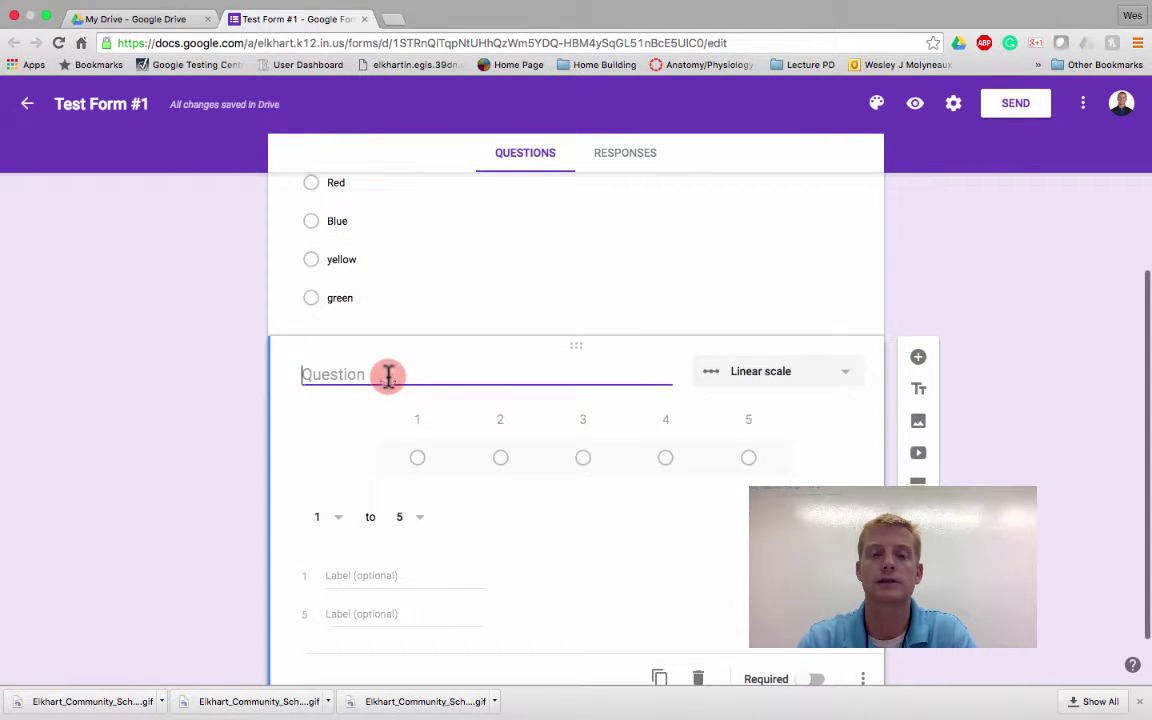
pyautogui.write('How well d')
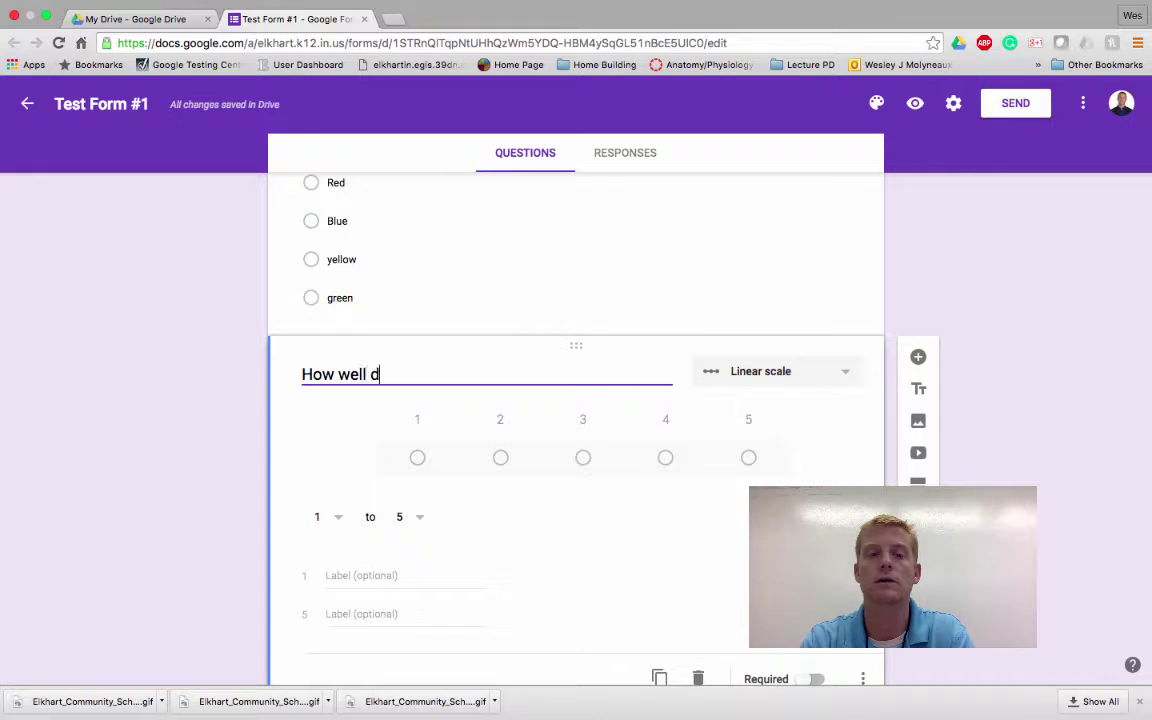
pyautogui.write('o you know go')
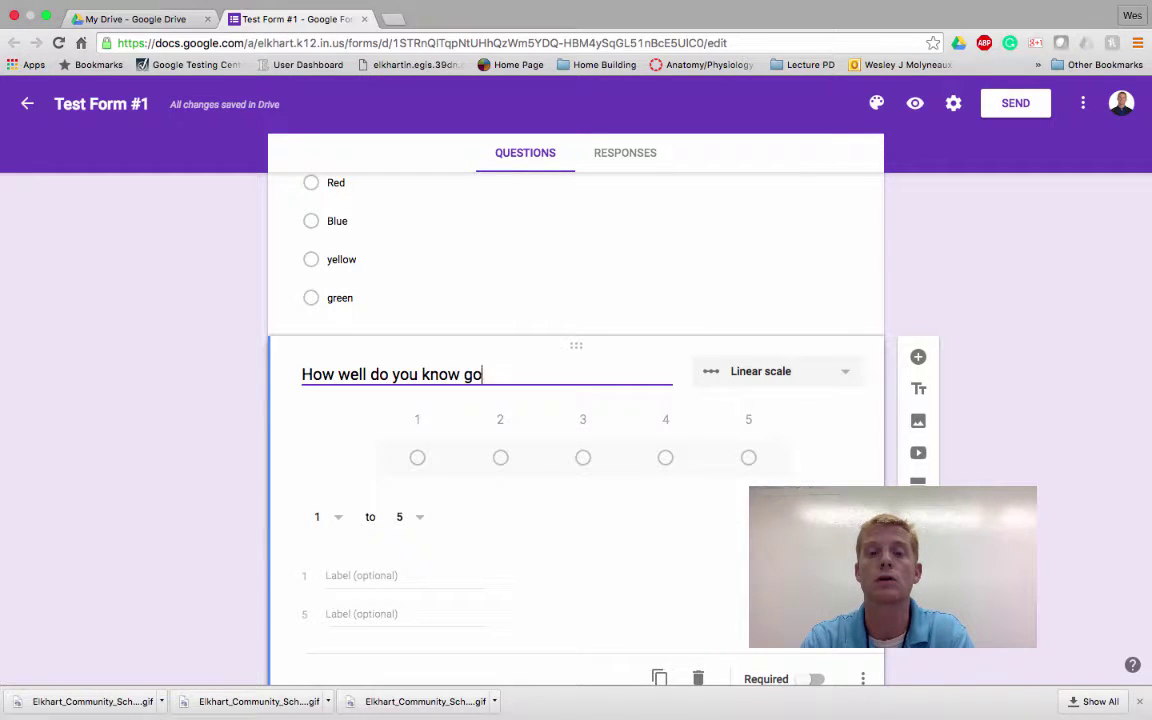
pyautogui.press('BackSpace')
pyautogui.press('BackSpace')
pyautogui.write('Goolg')
pyautogui.press('BackSpace')
pyautogui.press('BackSpace')
pyautogui.write('g')
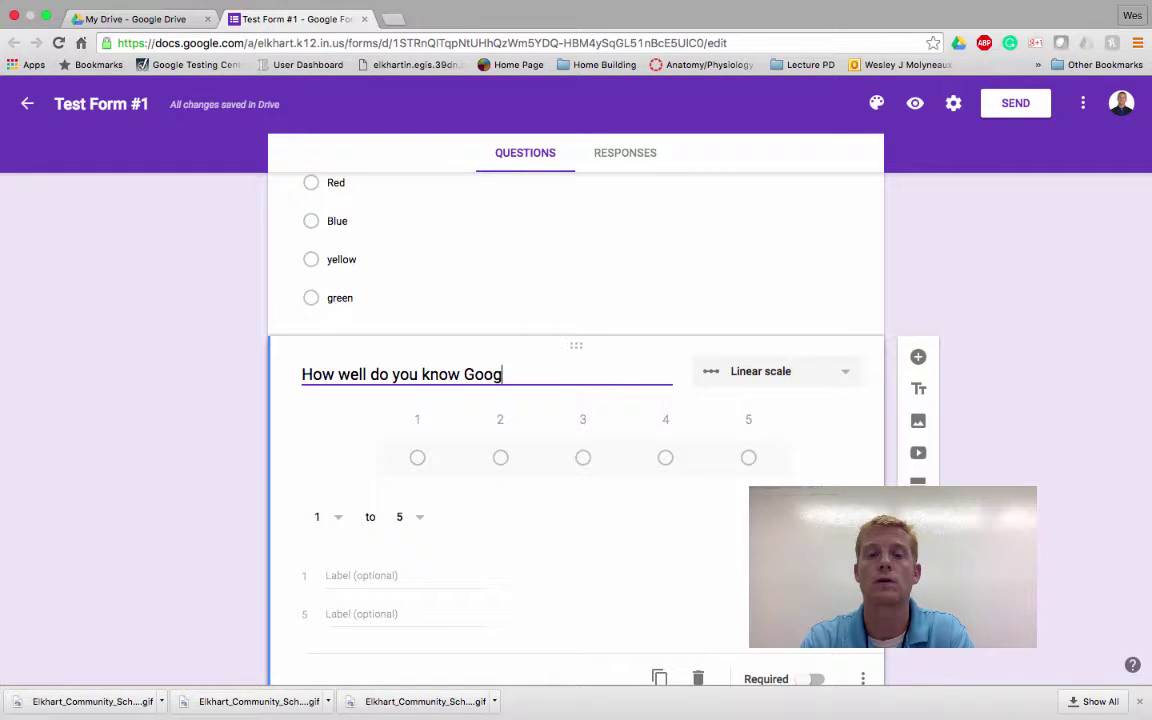
pyautogui.write('le Forms?')
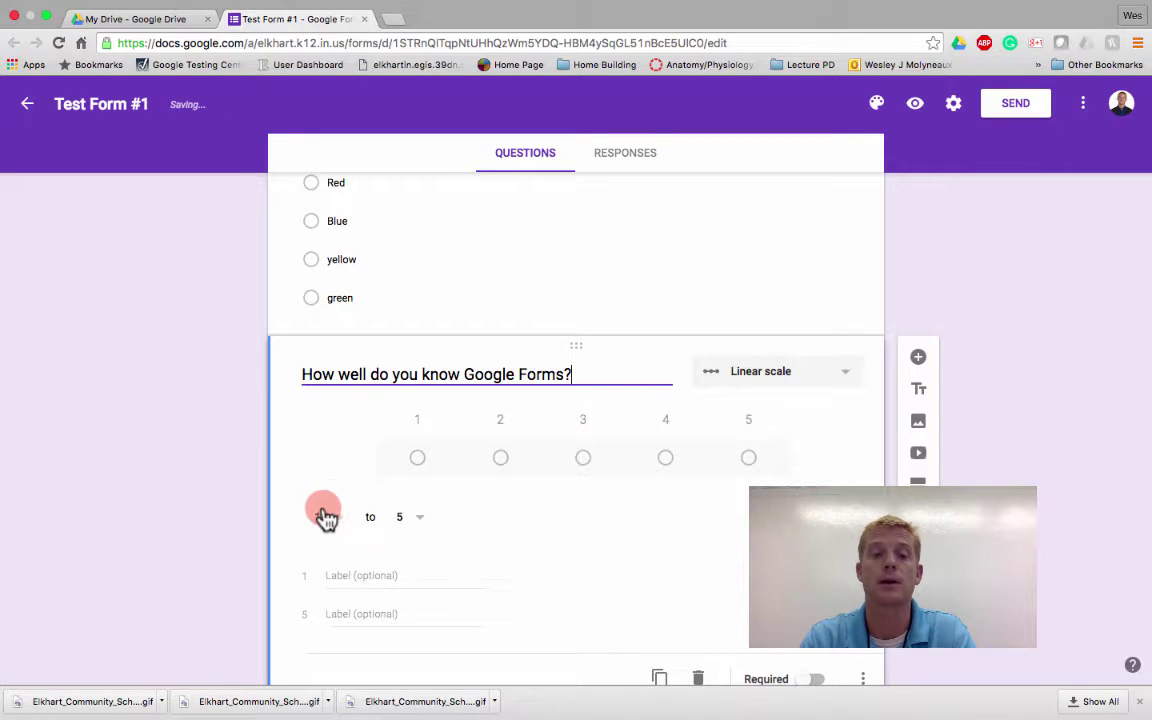
# - Label the scale's value 1 "Not at all" and value 5 "I could teach it to someone"
pyautogui.click(353, 570)
pyautogui.write('Not at ')
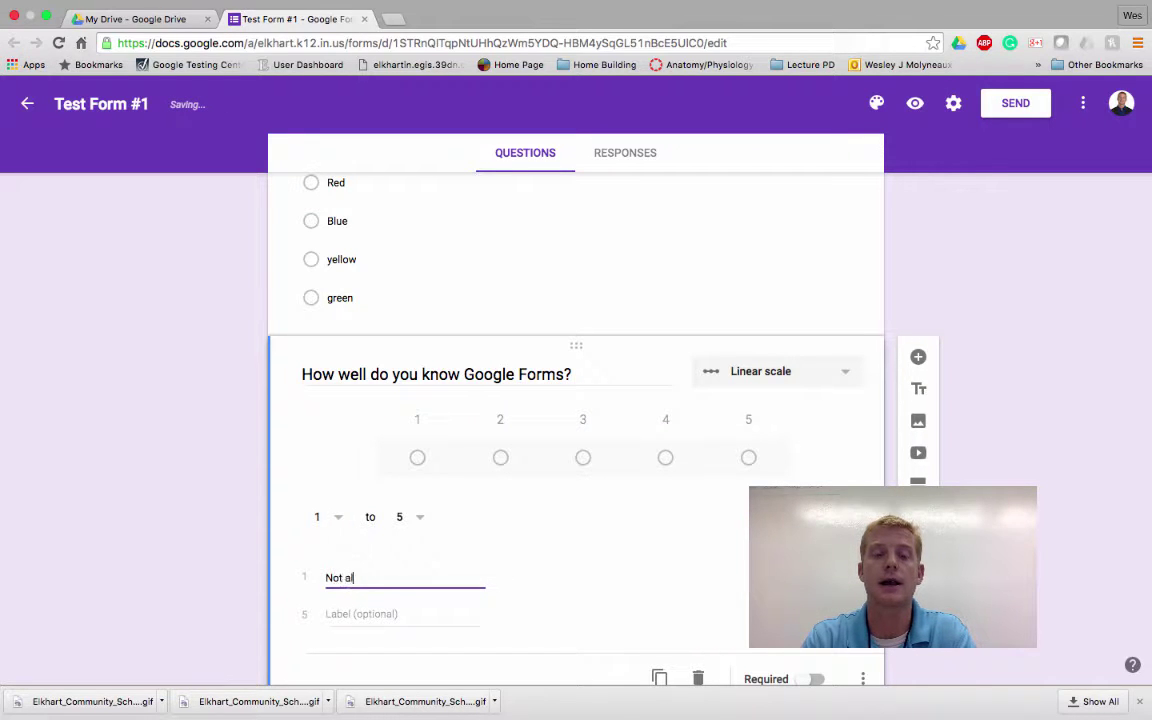
pyautogui.write('all')
pyautogui.click(353, 612)
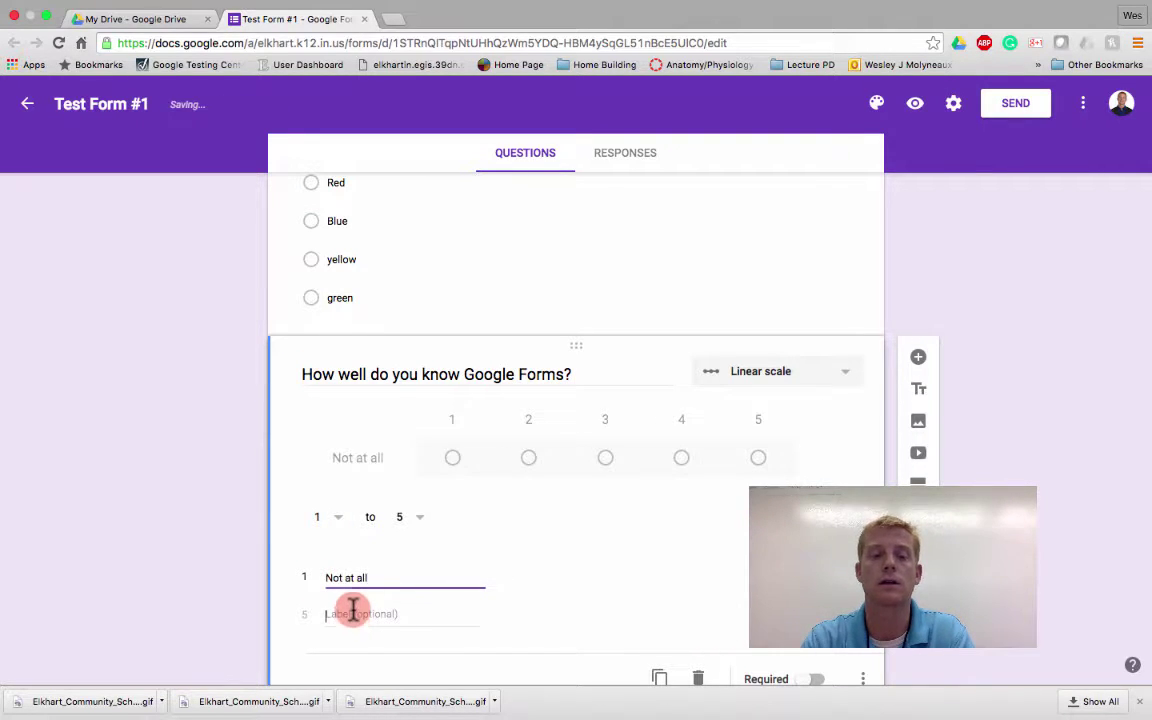
pyautogui.write('I')
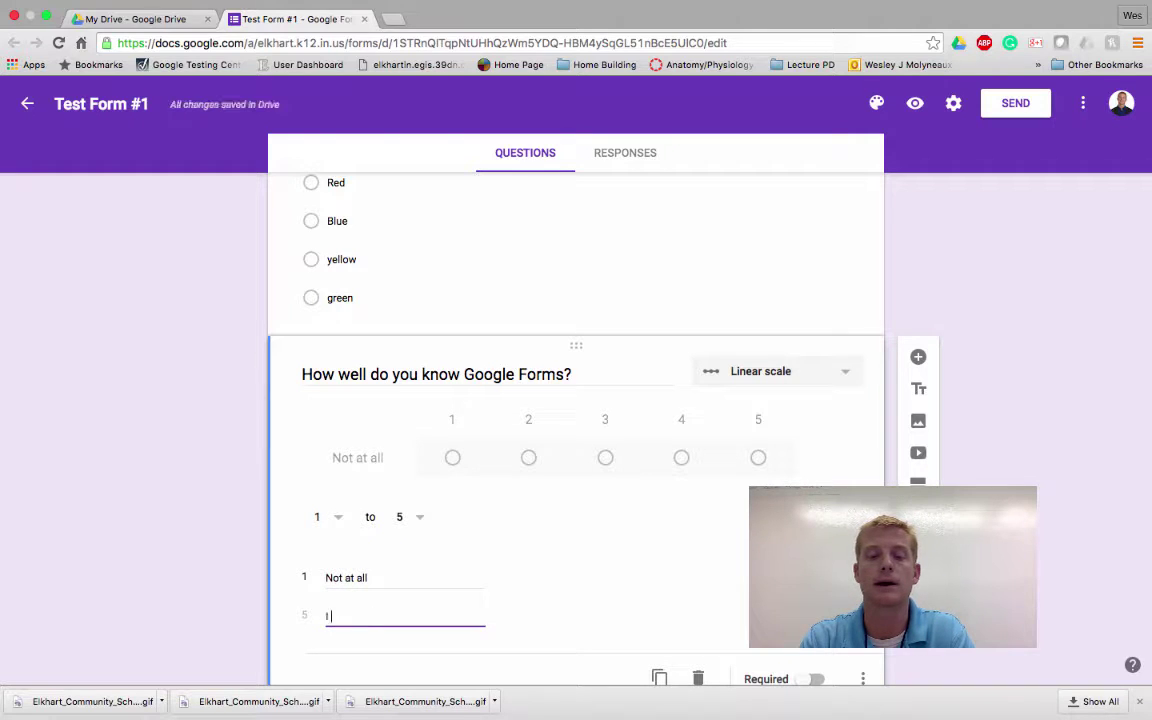
pyautogui.write(' could teach it to someone')
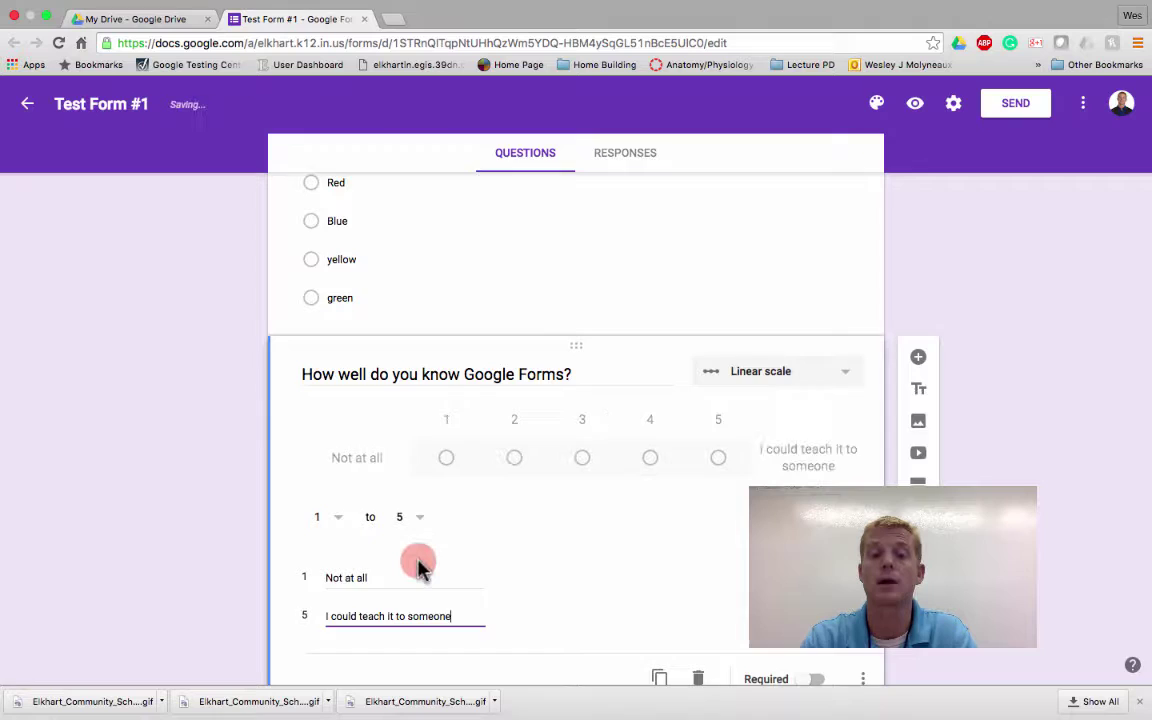
# - Make the name, sky color and Google Forms scale questions all required
pyautogui.scroll(-1, 430, 558)
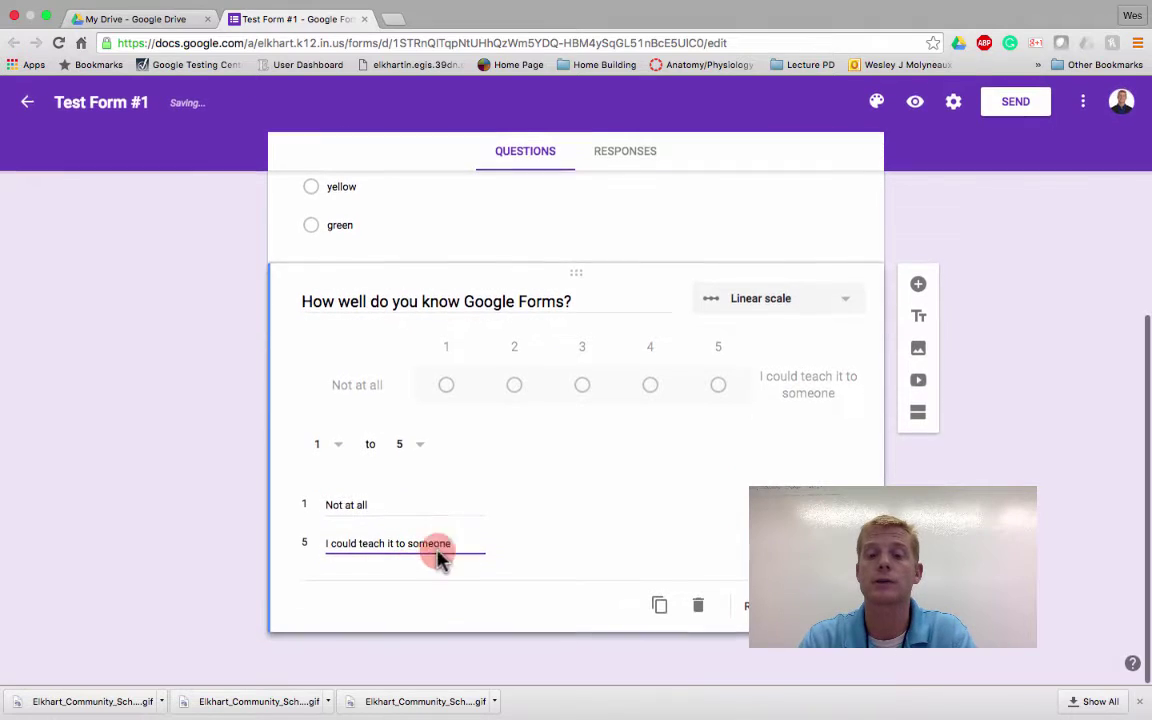
pyautogui.scroll(5, 576, 400)
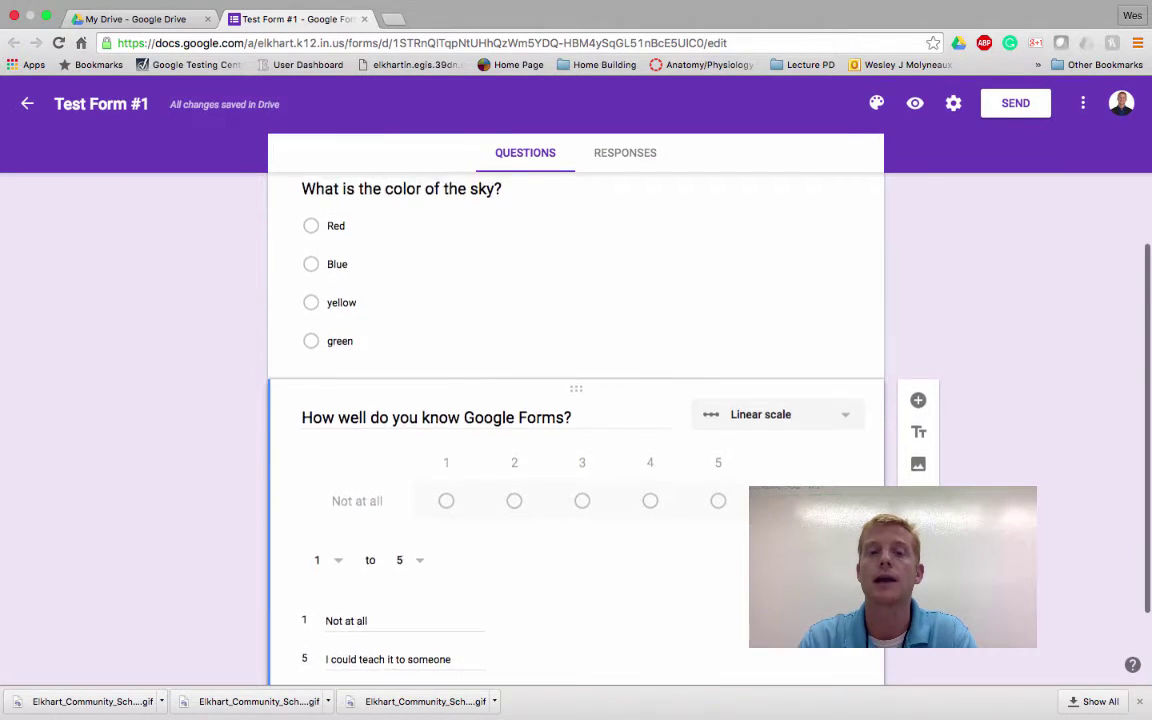
pyautogui.click(778, 375)
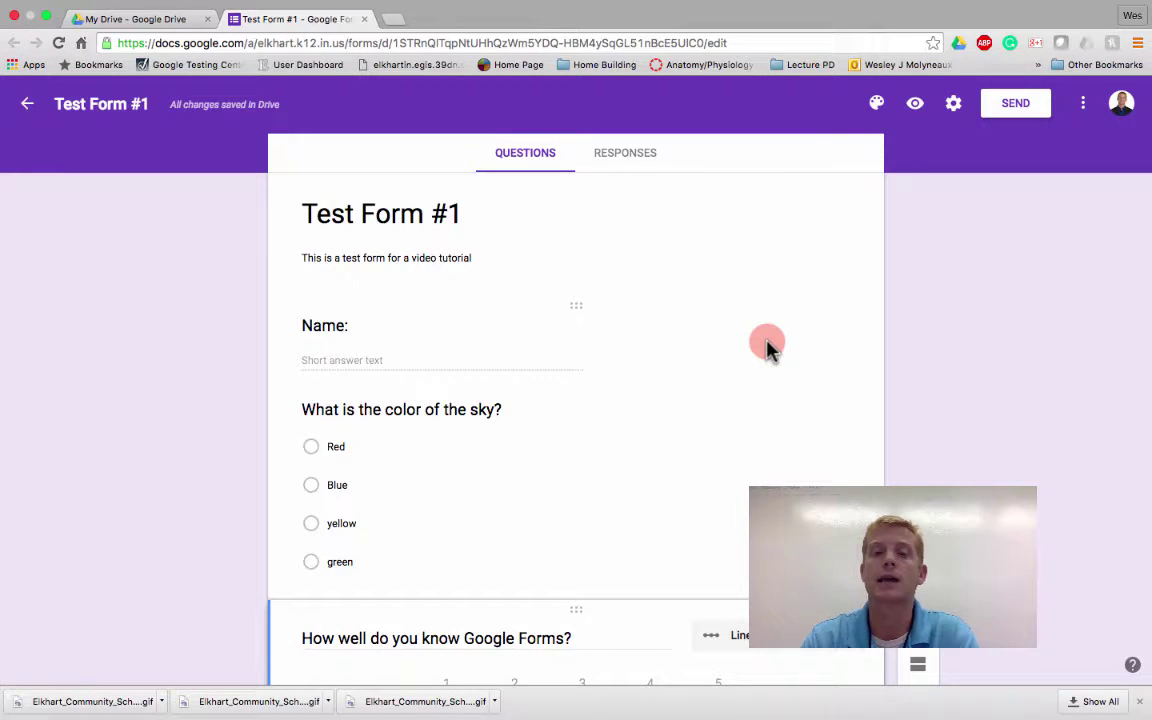
pyautogui.click(766, 347)
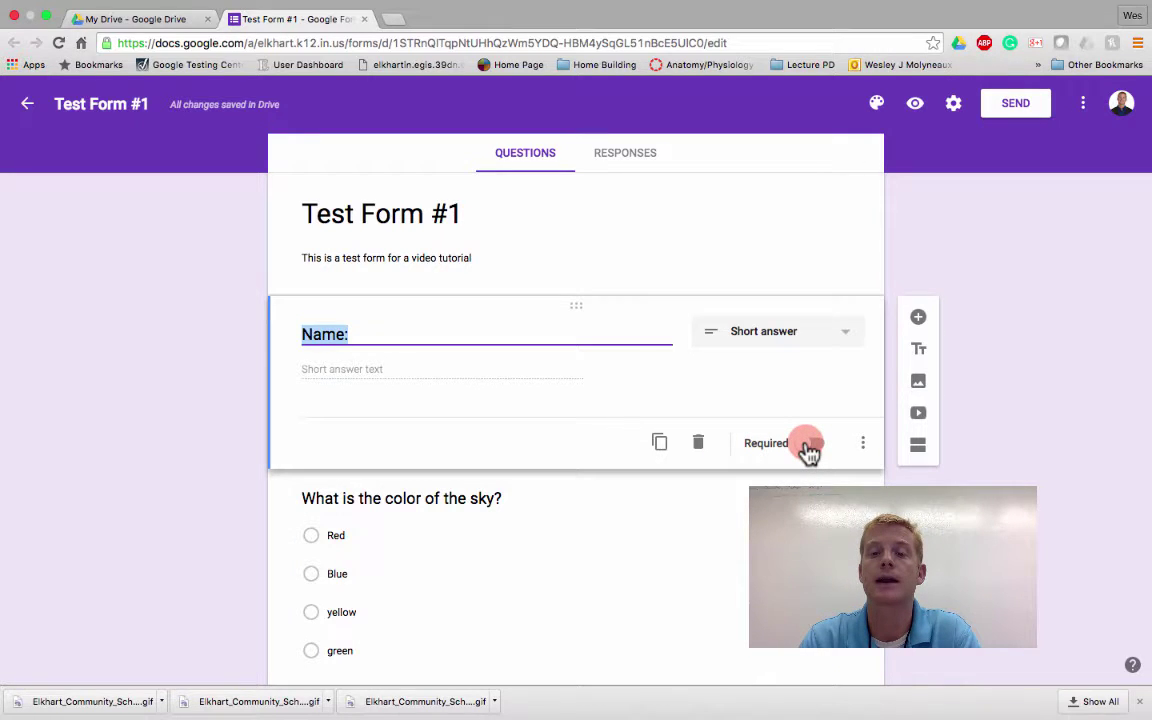
pyautogui.click(811, 444)
pyautogui.scroll(-3, 806, 442)
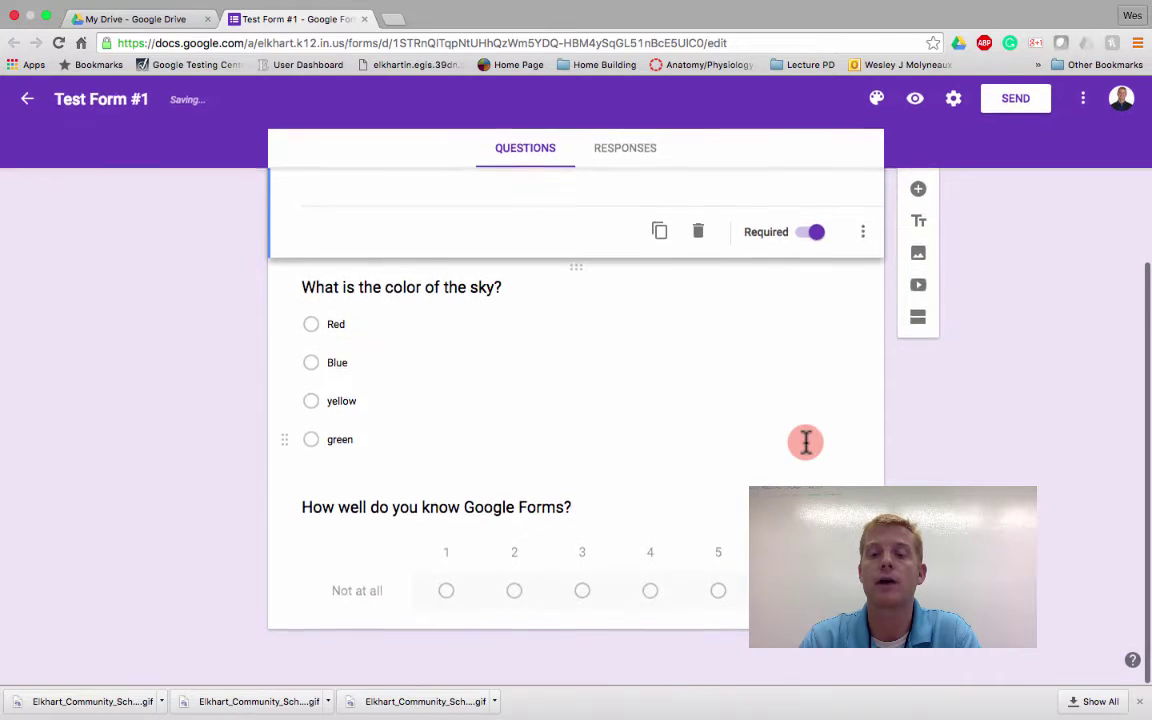
pyautogui.click(806, 442)
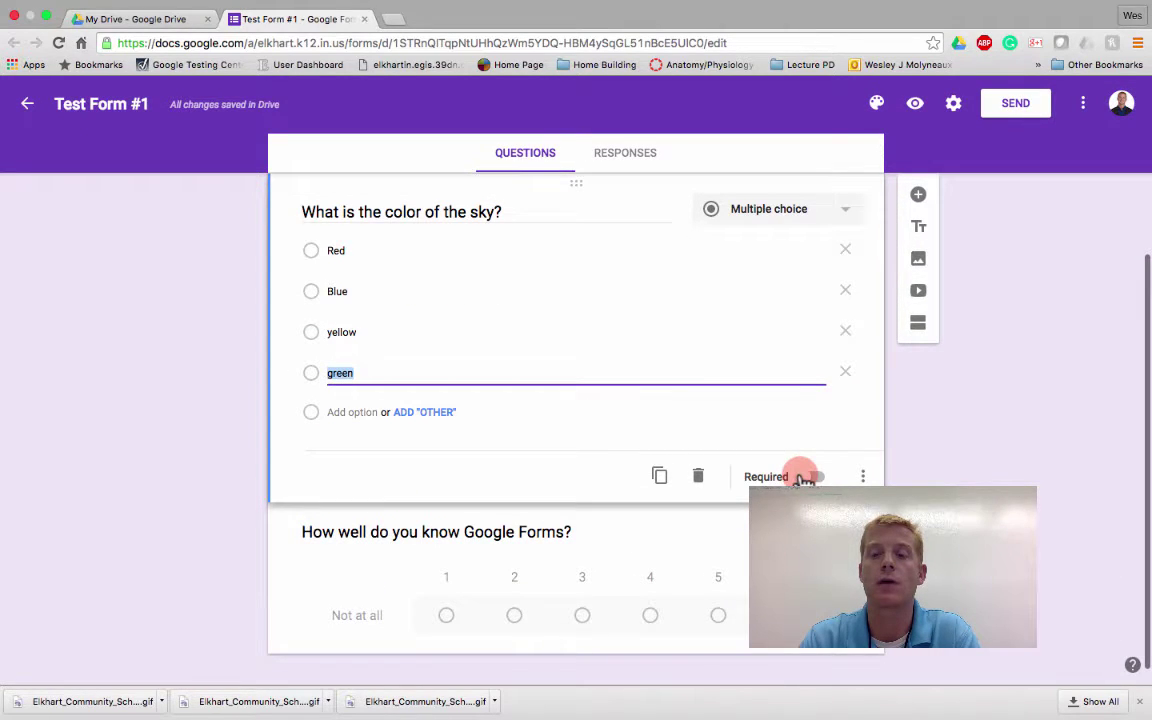
pyautogui.click(807, 477)
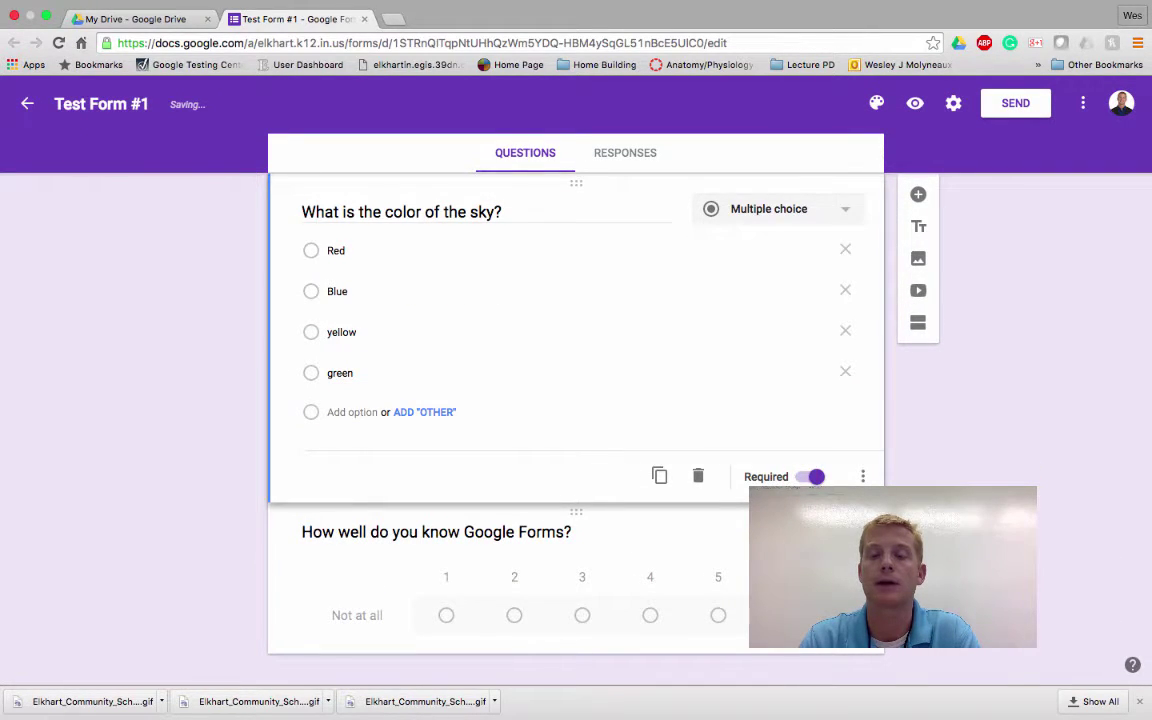
pyautogui.click(800, 545)
pyautogui.scroll(-2, 800, 545)
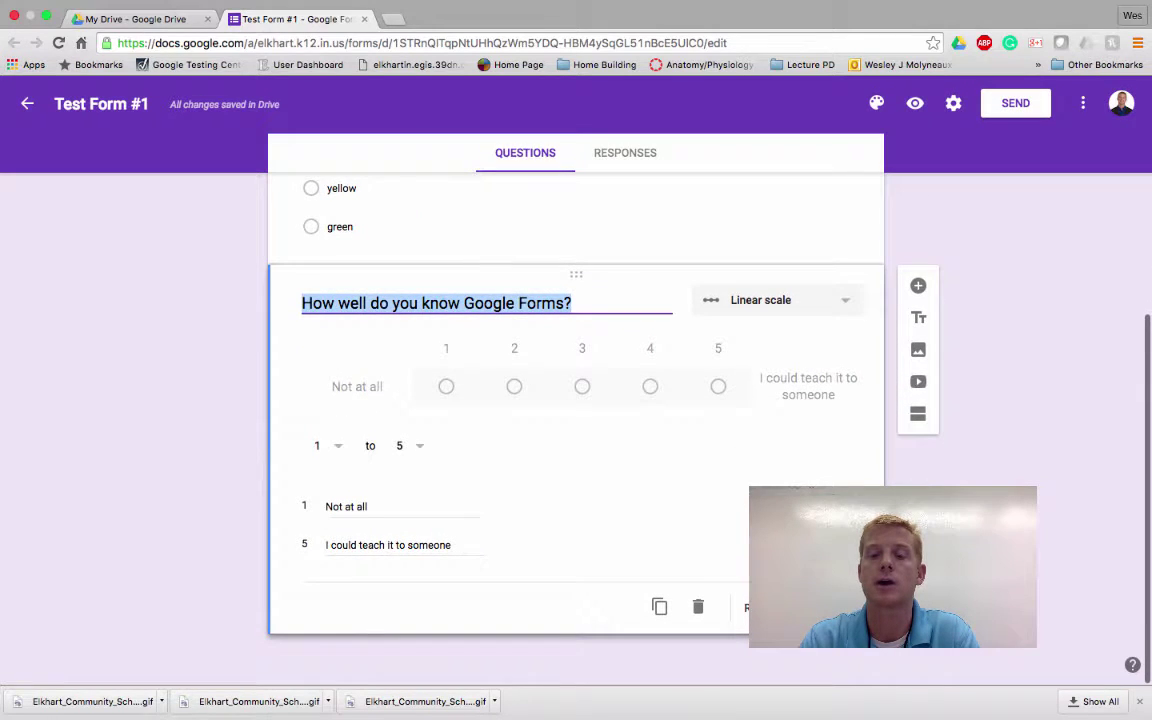
pyautogui.click(807, 608)
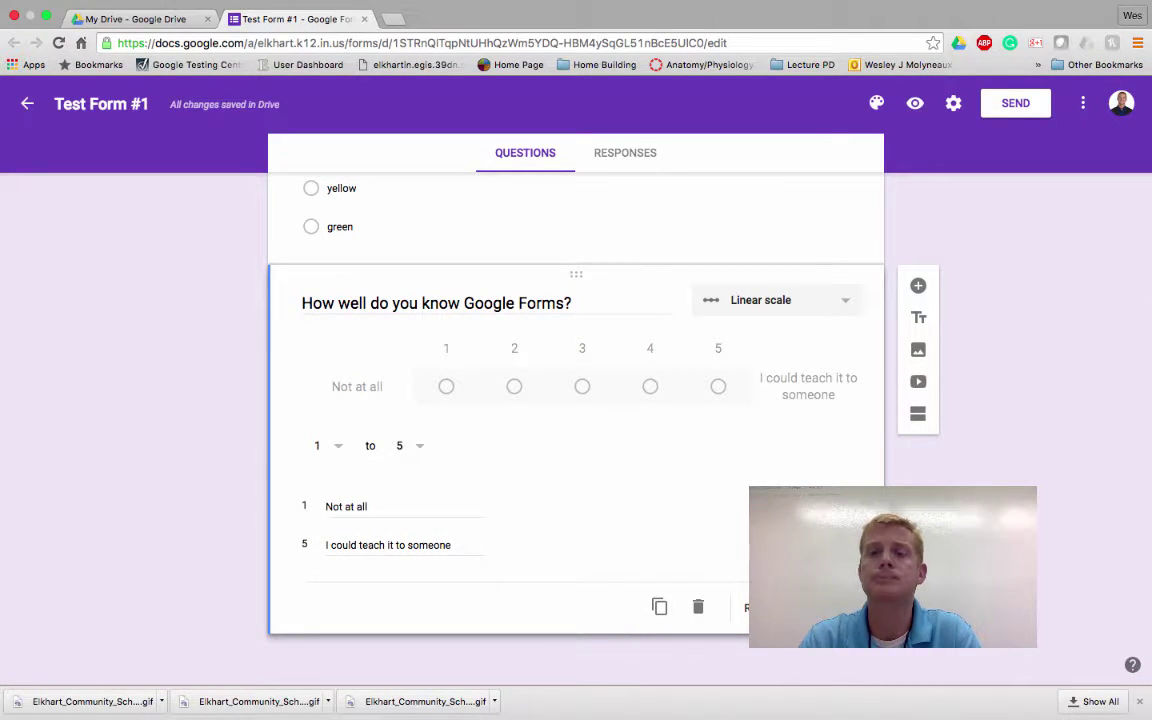
# - Open the form's preview and examine its description, required markers and questions as a respondent sees them
pyautogui.scroll(2, 809, 404)
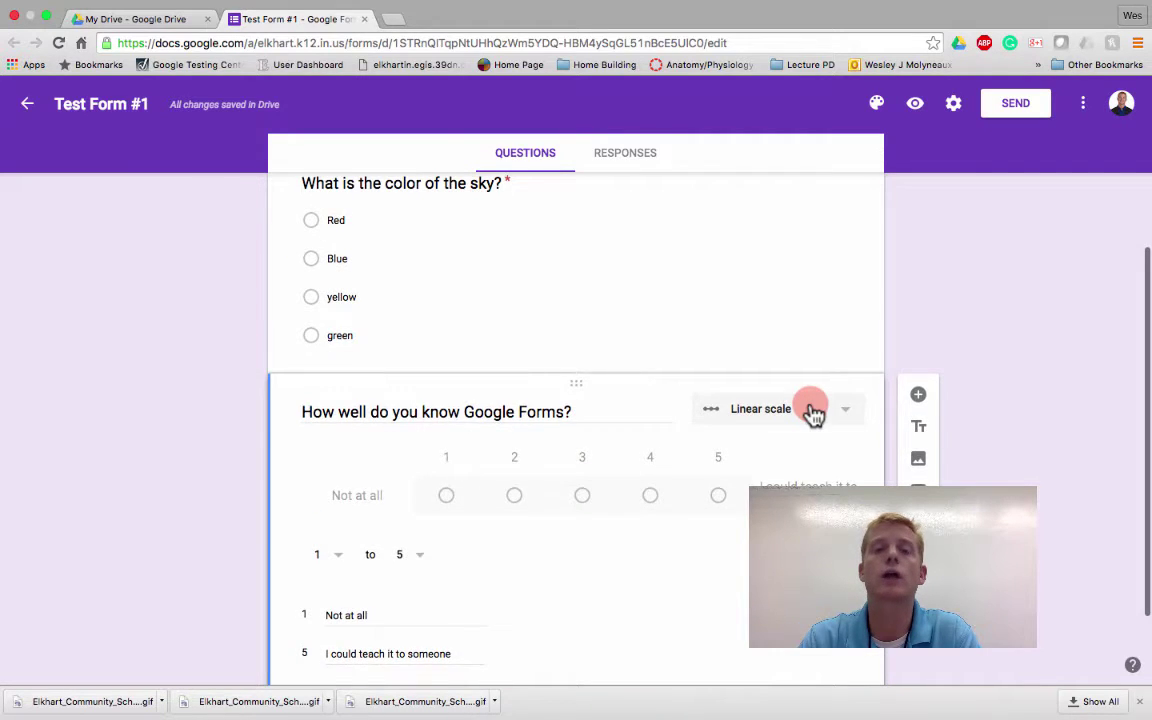
pyautogui.scroll(5, 812, 412)
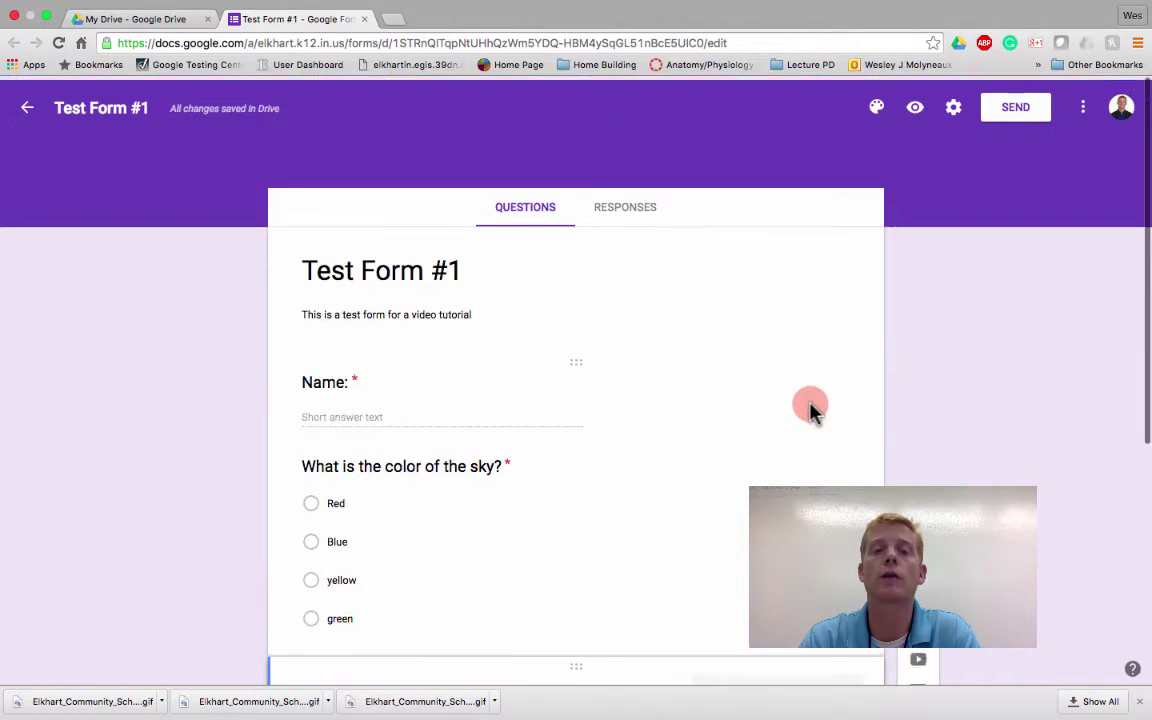
pyautogui.click(916, 106)
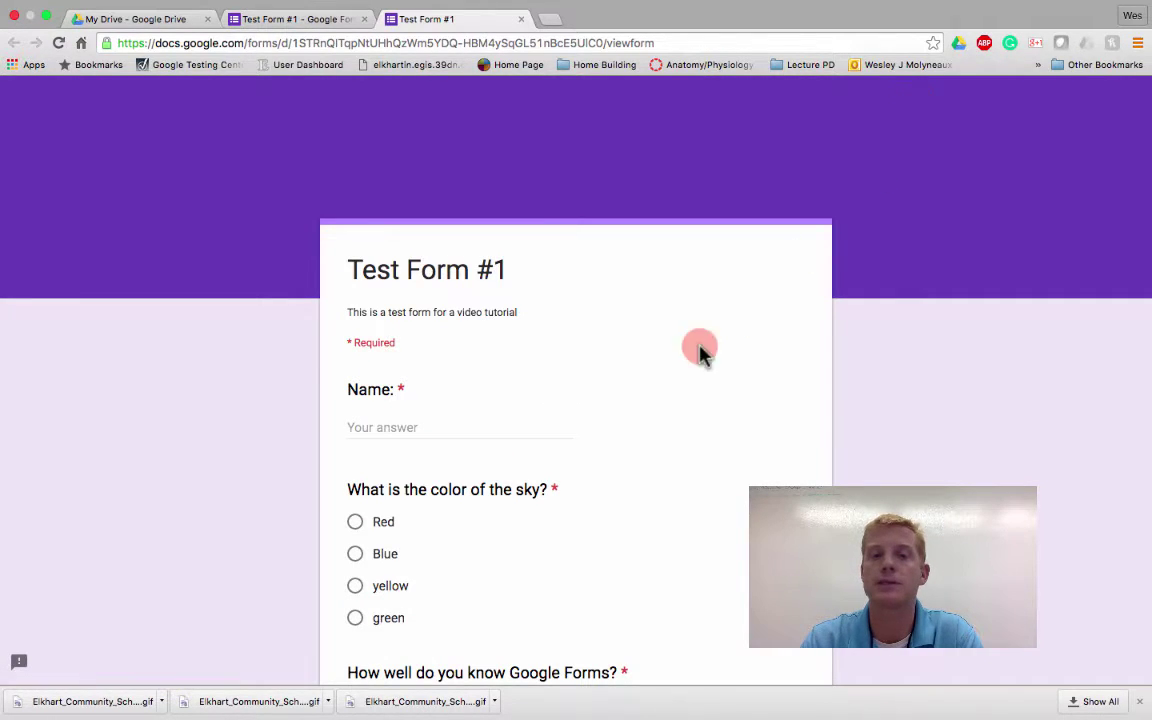
pyautogui.scroll(-3, 645, 425)
pyautogui.scroll(2, 645, 425)
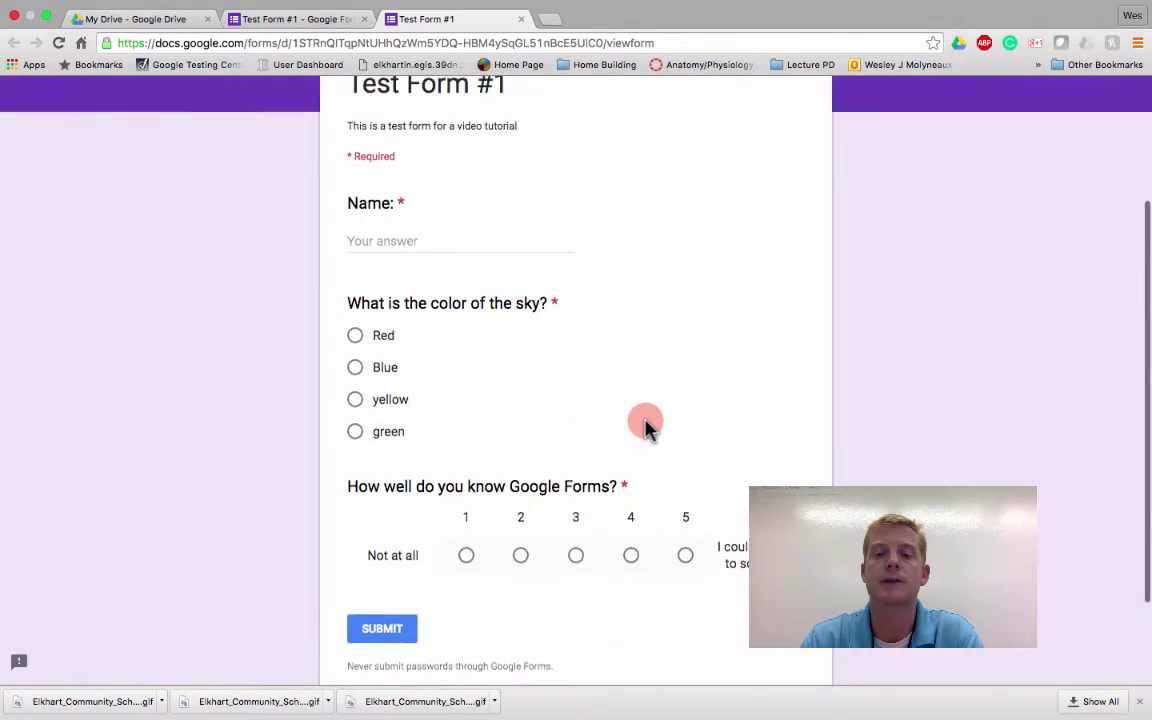
pyautogui.scroll(1, 645, 425)
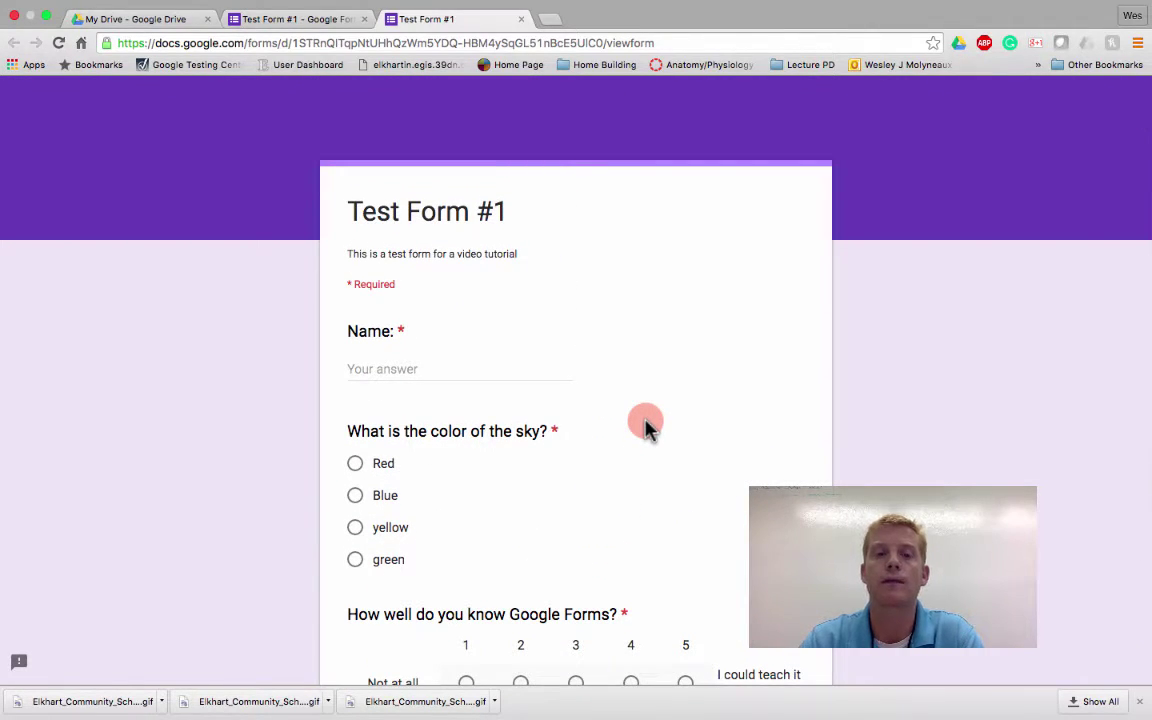
pyautogui.scroll(-1, 645, 425)
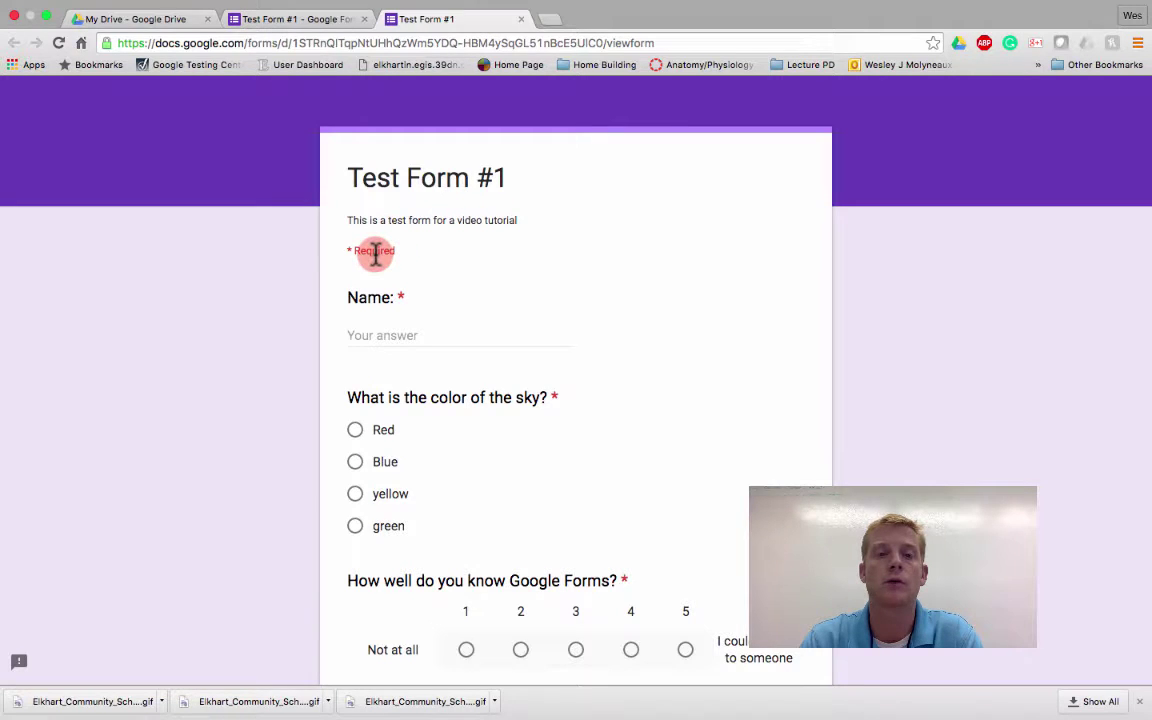
pyautogui.scroll(-5, 527, 466)
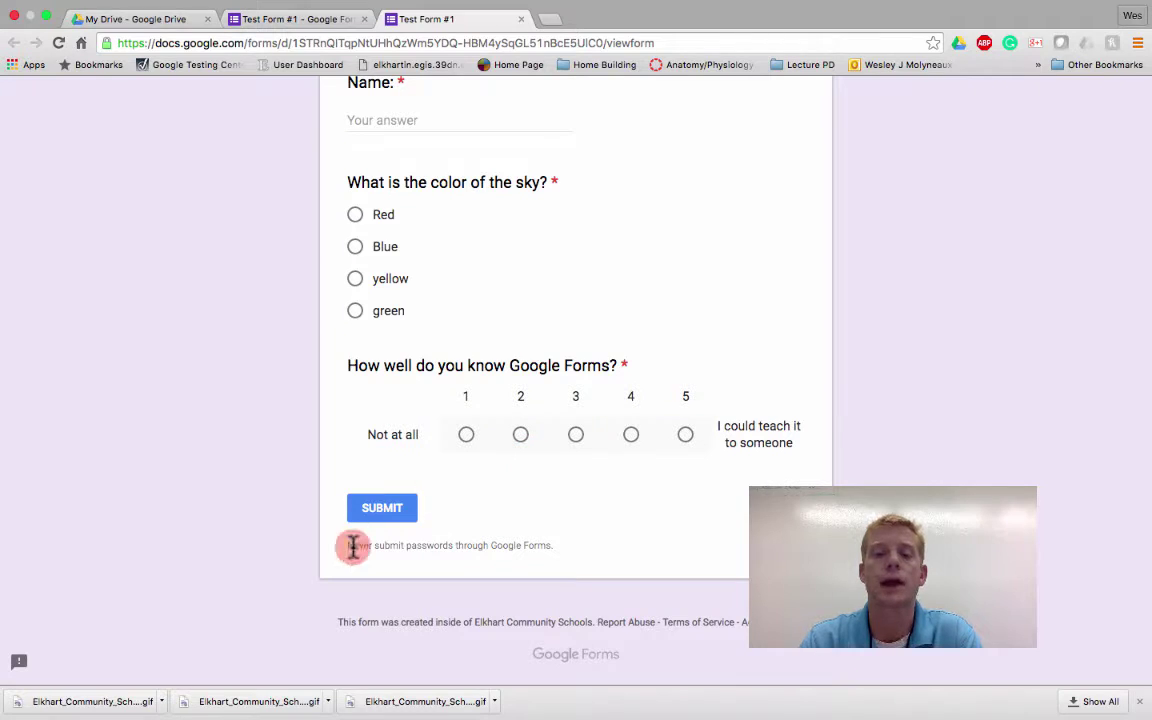
pyautogui.click(276, 20)
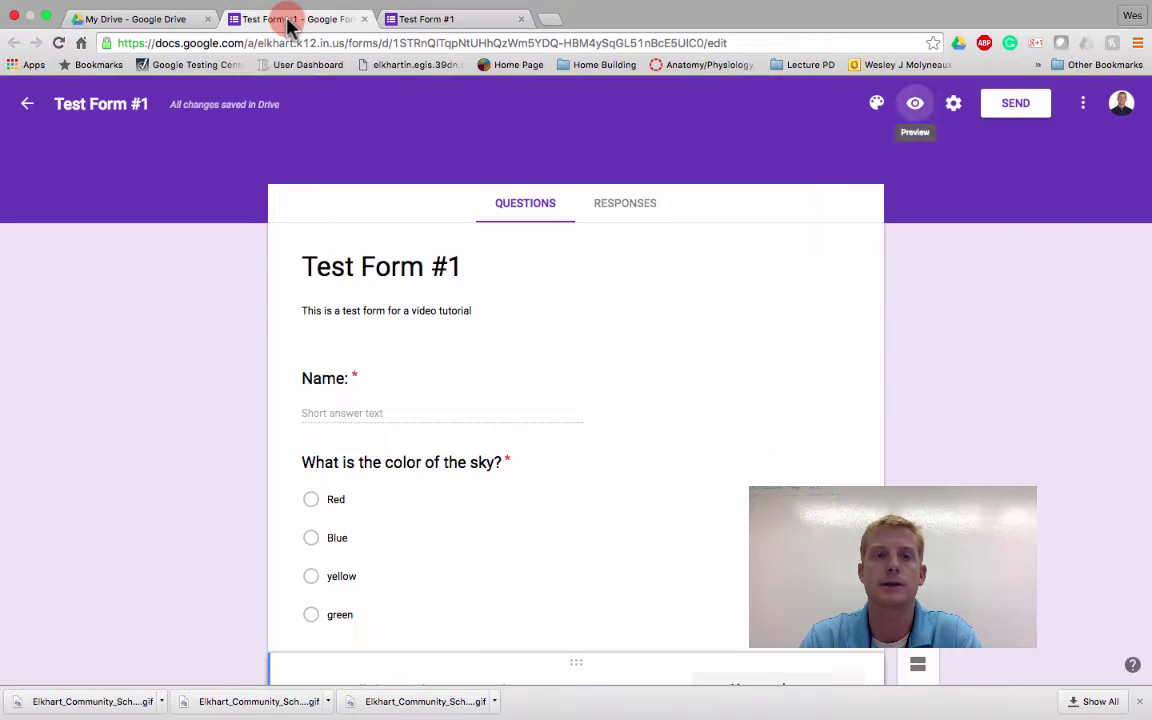
pyautogui.click(411, 18)
# - Answer the previewed form with Red for the sky color, 4 on the scale and a respondent's name, and submit the response
pyautogui.click(357, 216)
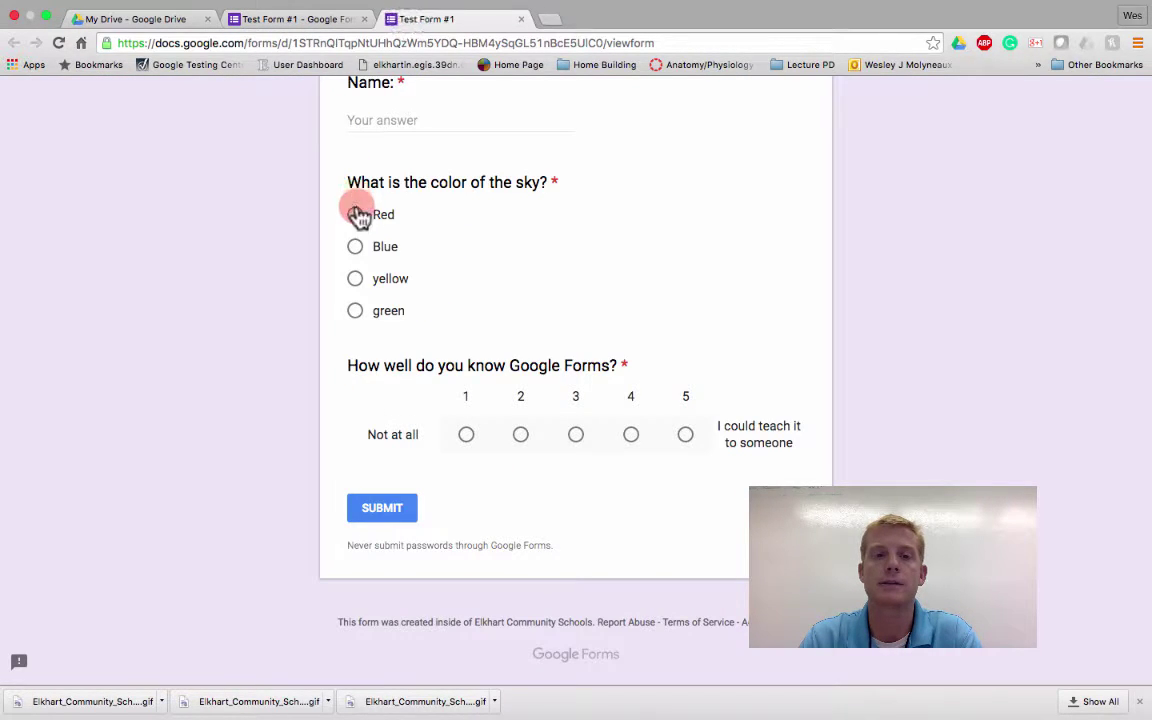
pyautogui.click(630, 469)
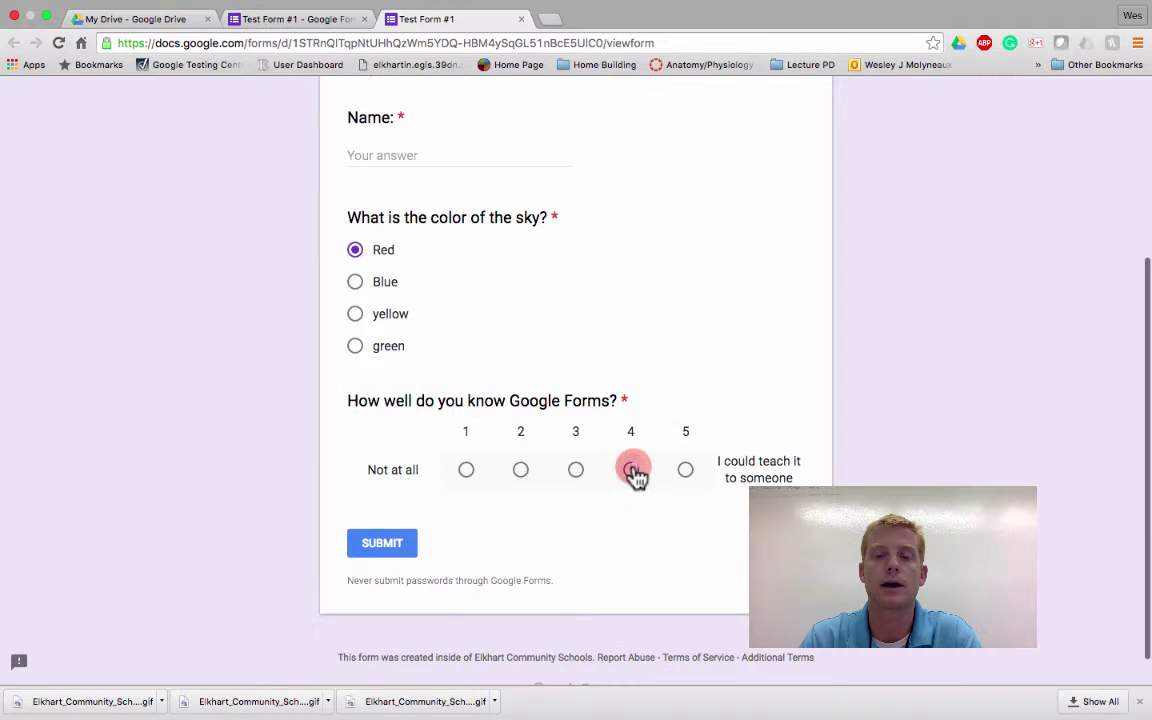
pyautogui.scroll(5, 632, 473)
pyautogui.click(499, 426)
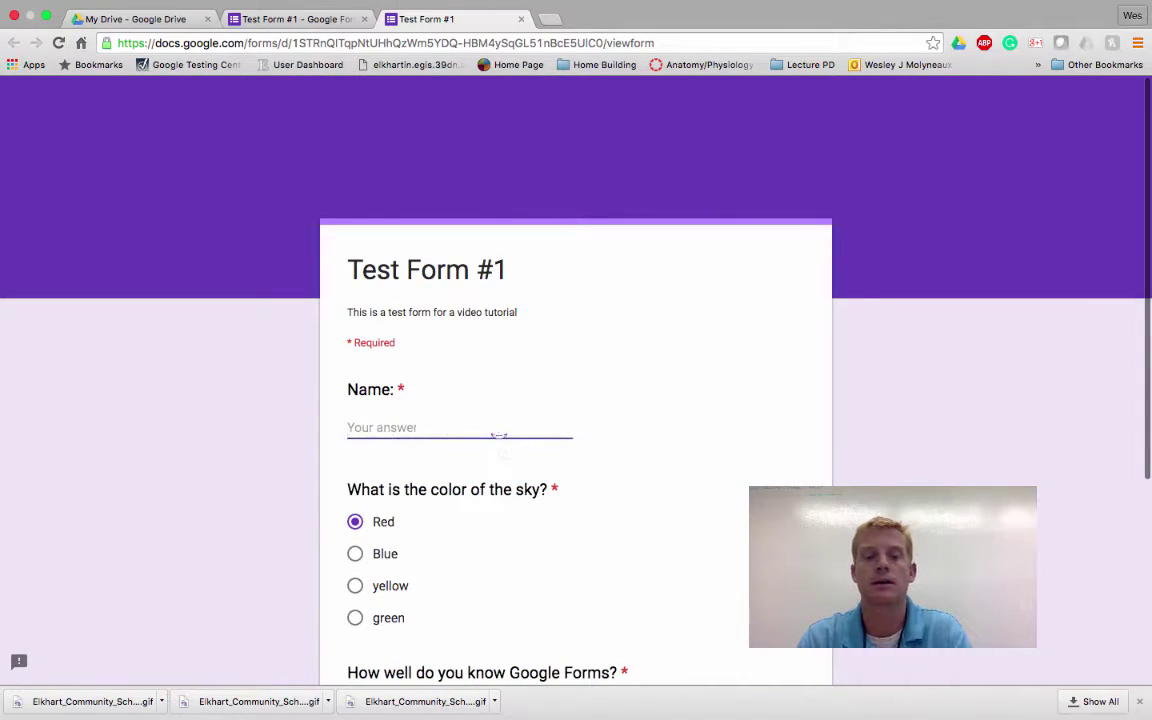
pyautogui.write('Fred')
pyautogui.scroll(-5, 363, 572)
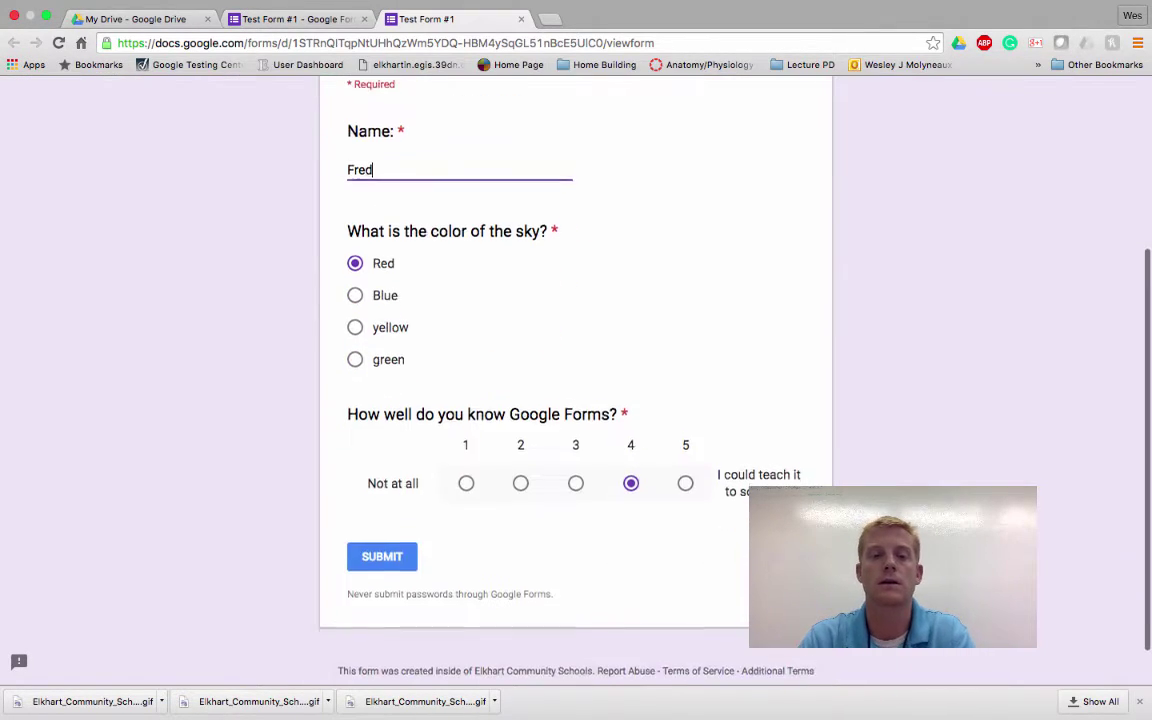
pyautogui.click(382, 540)
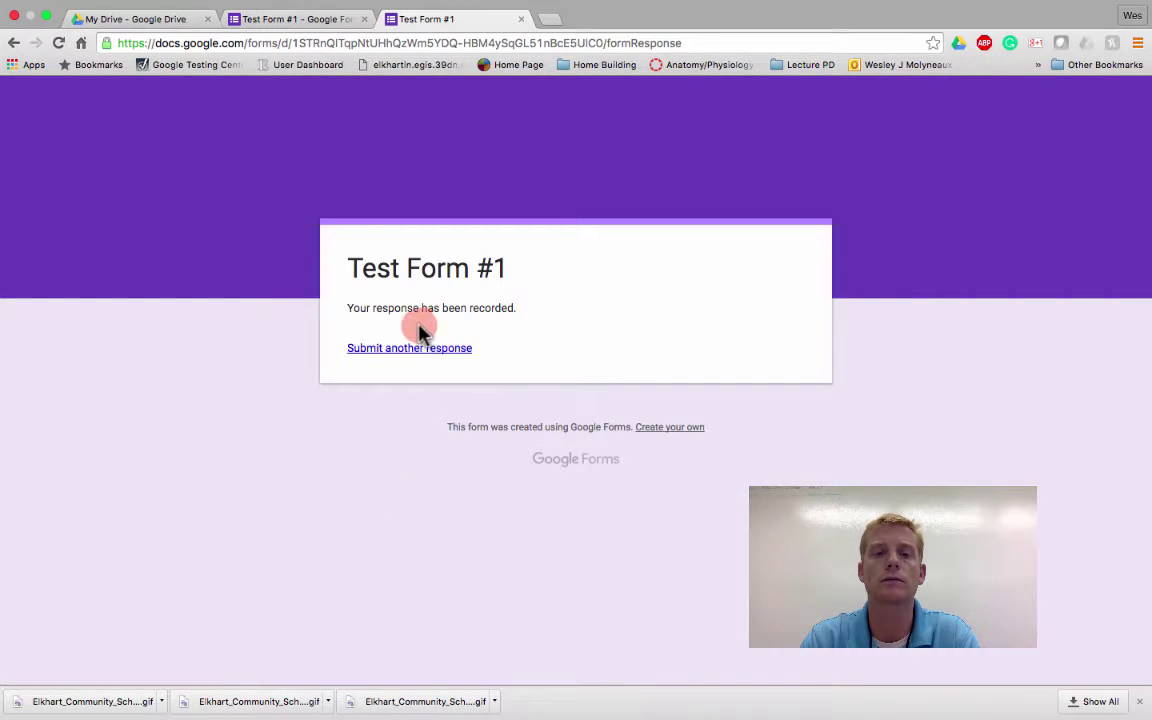
# - Return to the form's editor and review the response summary for the name, sky color and Google Forms knowledge questions
pyautogui.click(333, 30)
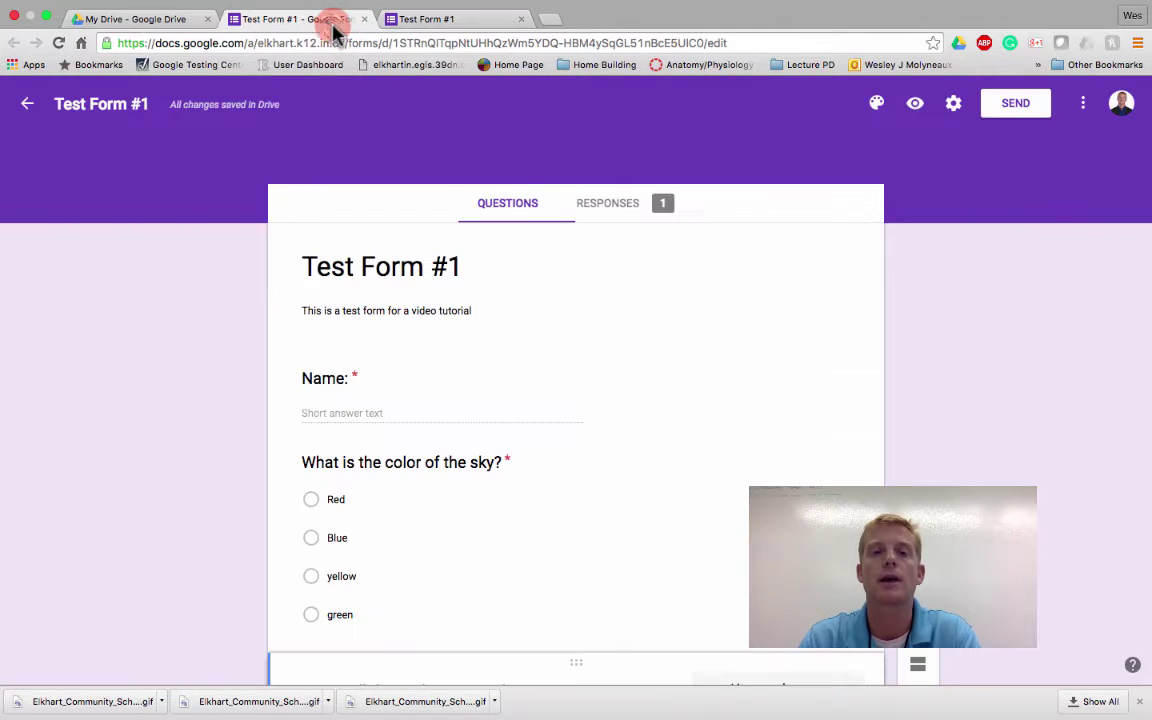
pyautogui.click(636, 203)
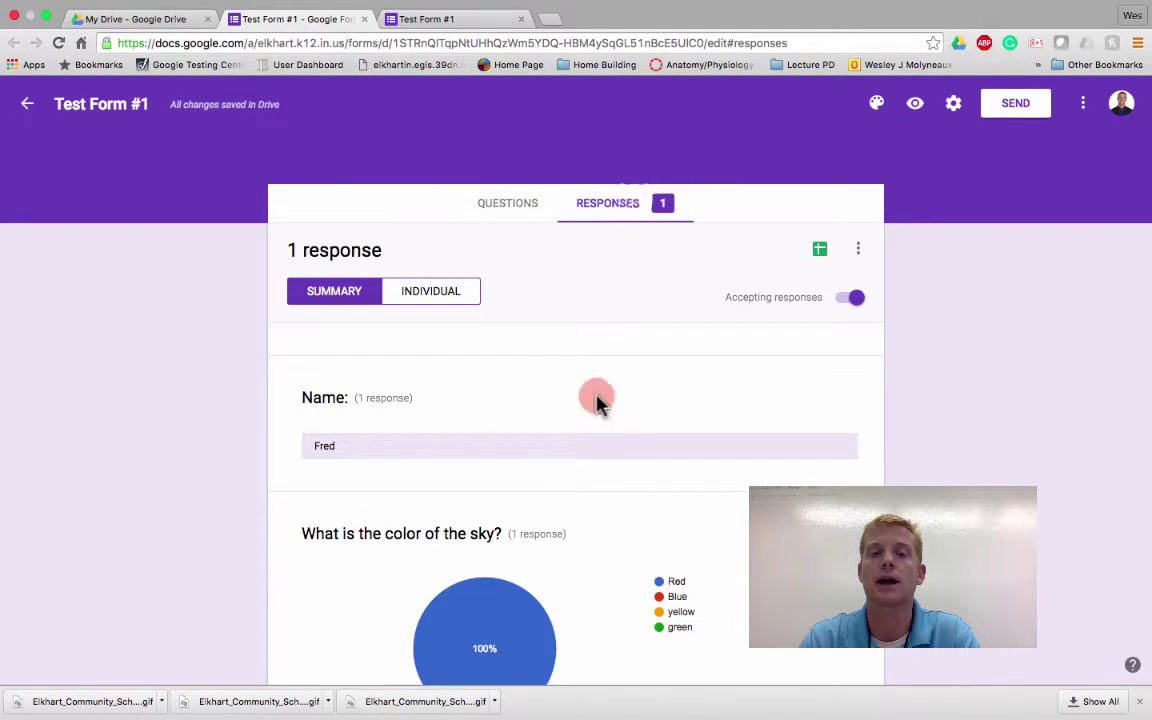
pyautogui.scroll(-2, 609, 470)
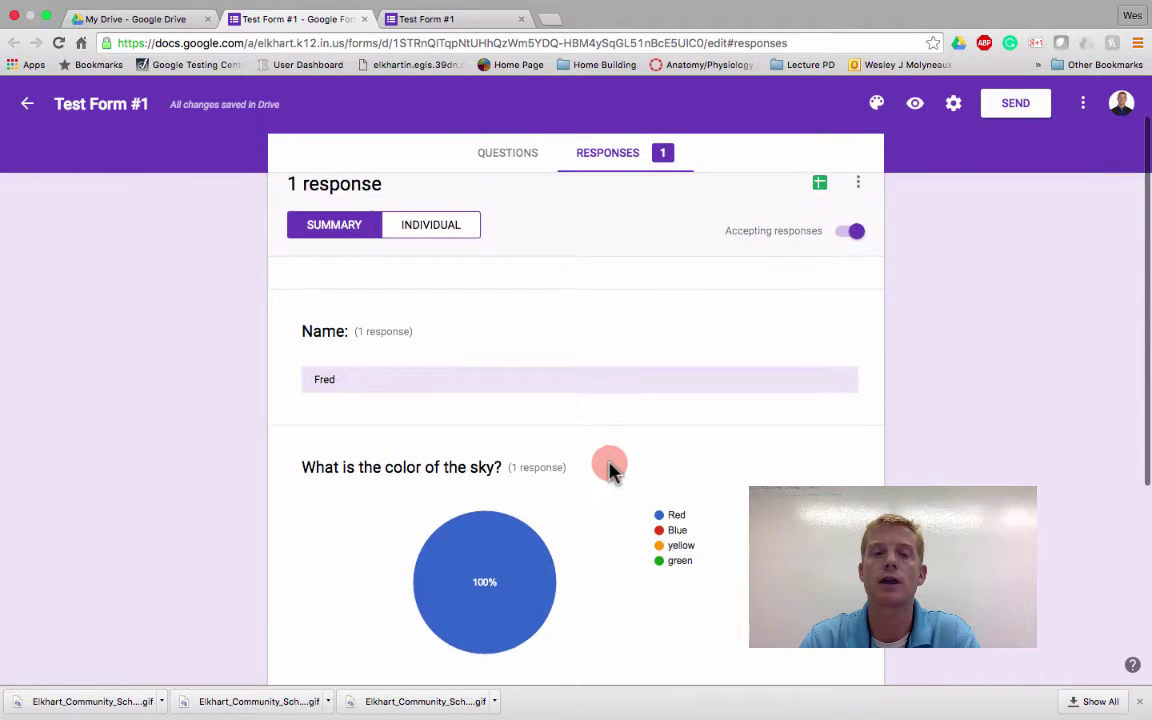
pyautogui.scroll(-2, 610, 470)
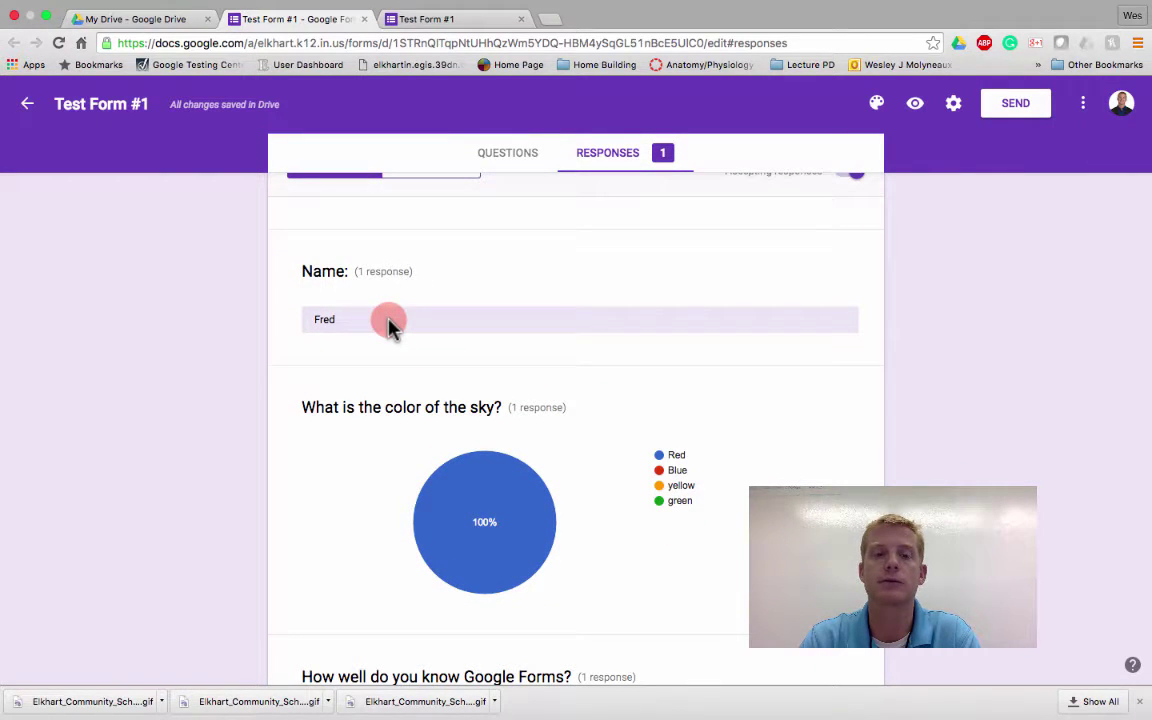
pyautogui.scroll(-5, 390, 325)
pyautogui.scroll(-4, 470, 380)
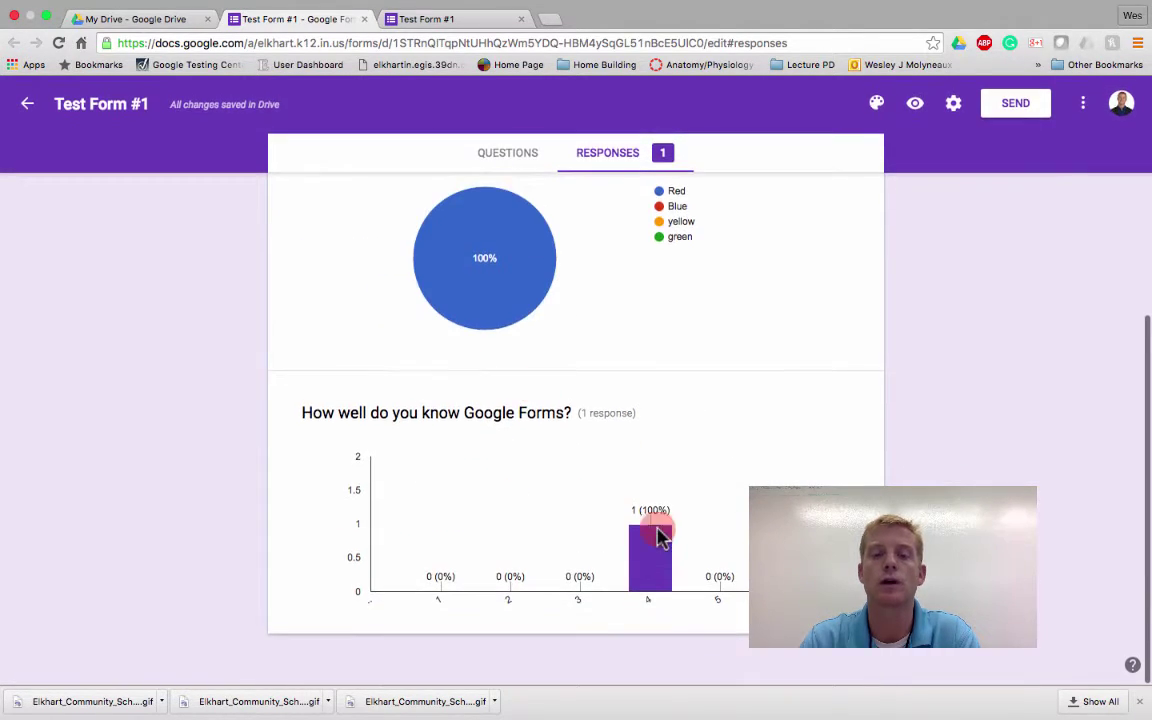
pyautogui.scroll(12, 527, 332)
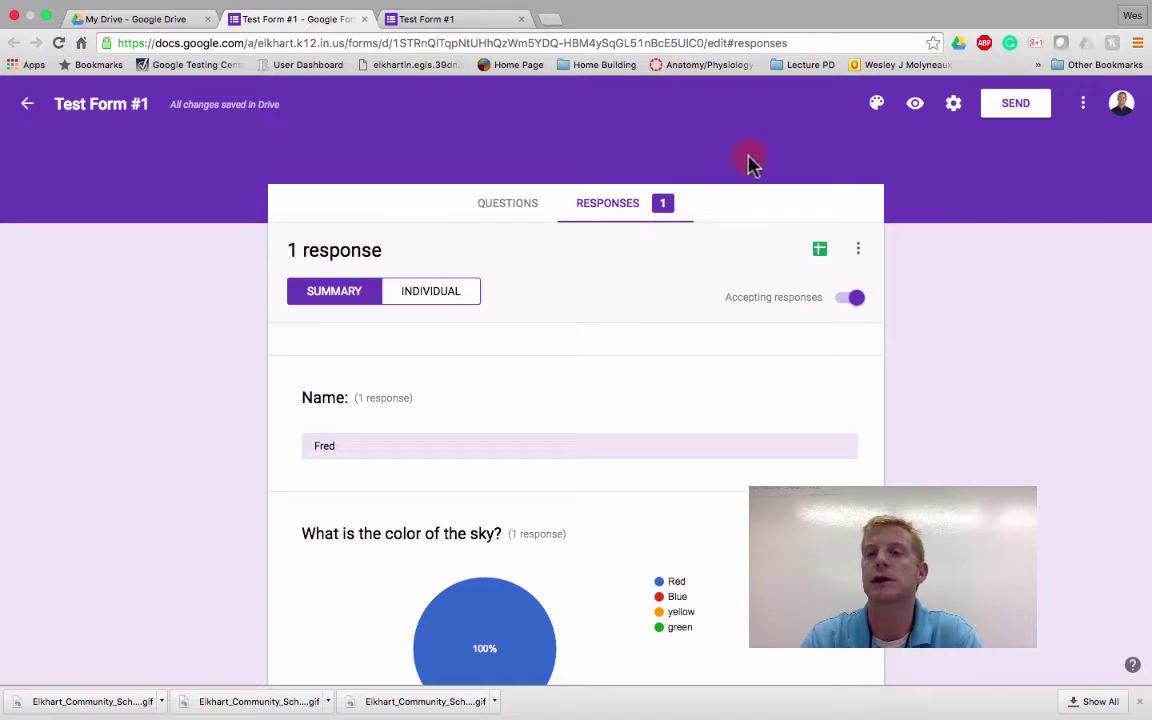
# - Change the form's theme color to the reddish purple between the pink and dark purple swatches
pyautogui.click(877, 106)
pyautogui.click(990, 160)
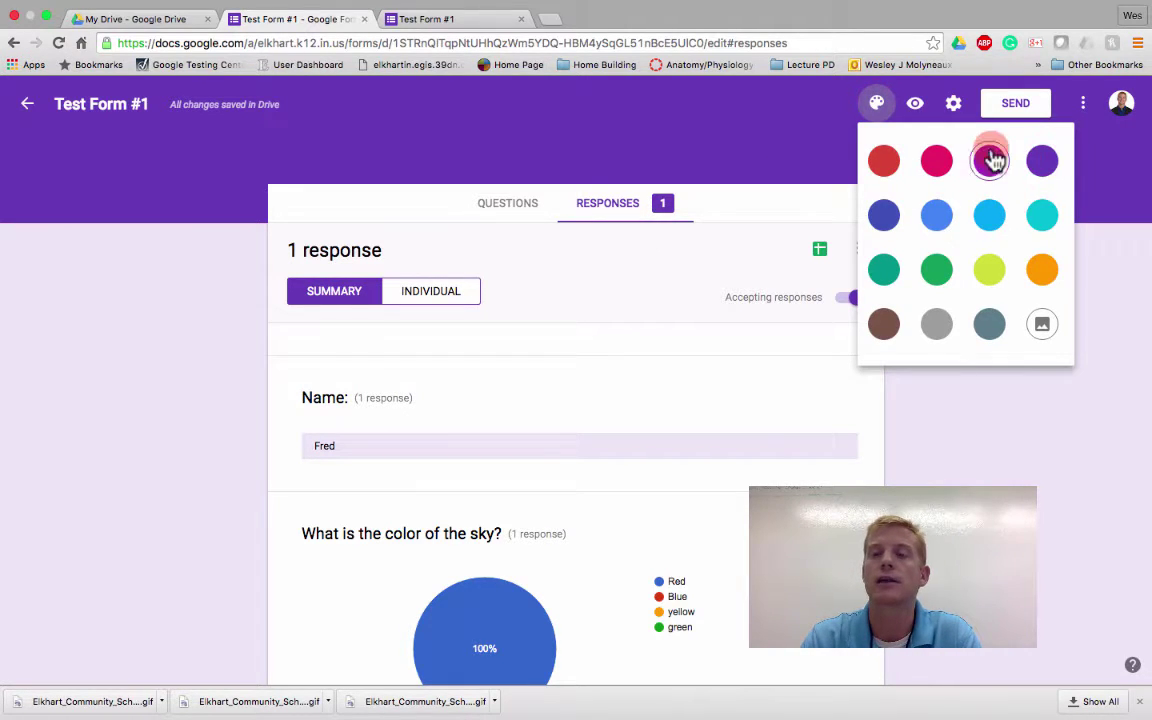
pyautogui.click(975, 165)
pyautogui.click(845, 110)
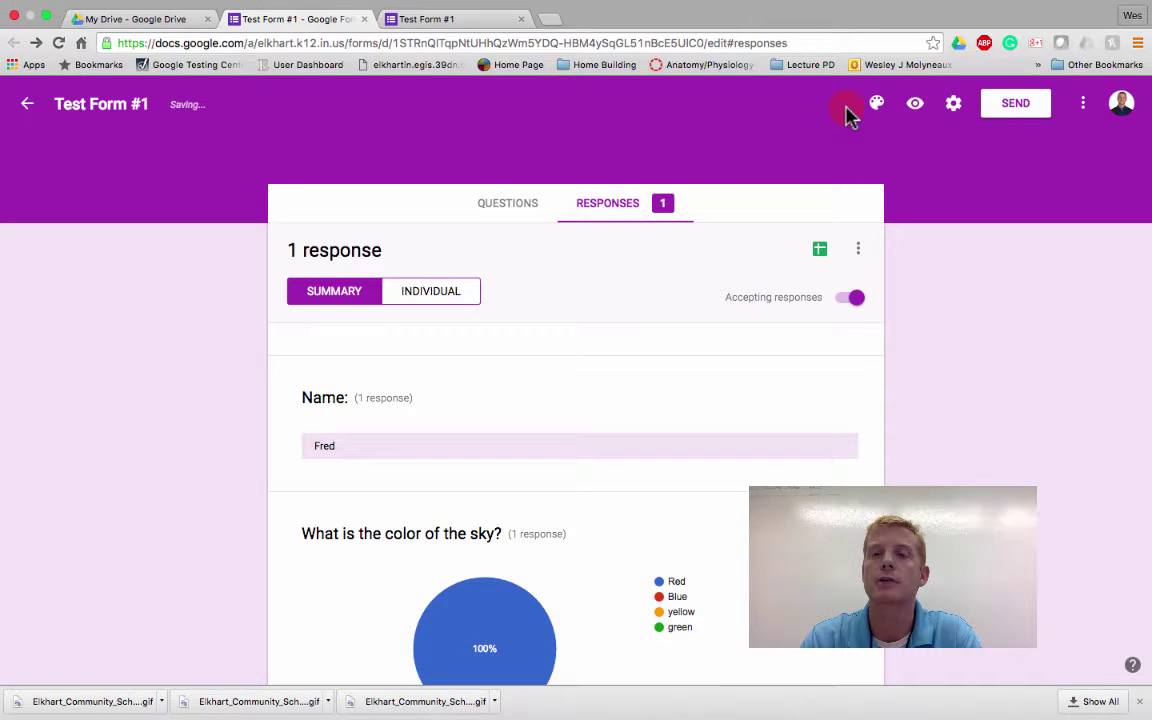
# - Apply the dark blue fiber-strand image from the Work and School themes as the form's header
pyautogui.click(876, 106)
pyautogui.click(1040, 326)
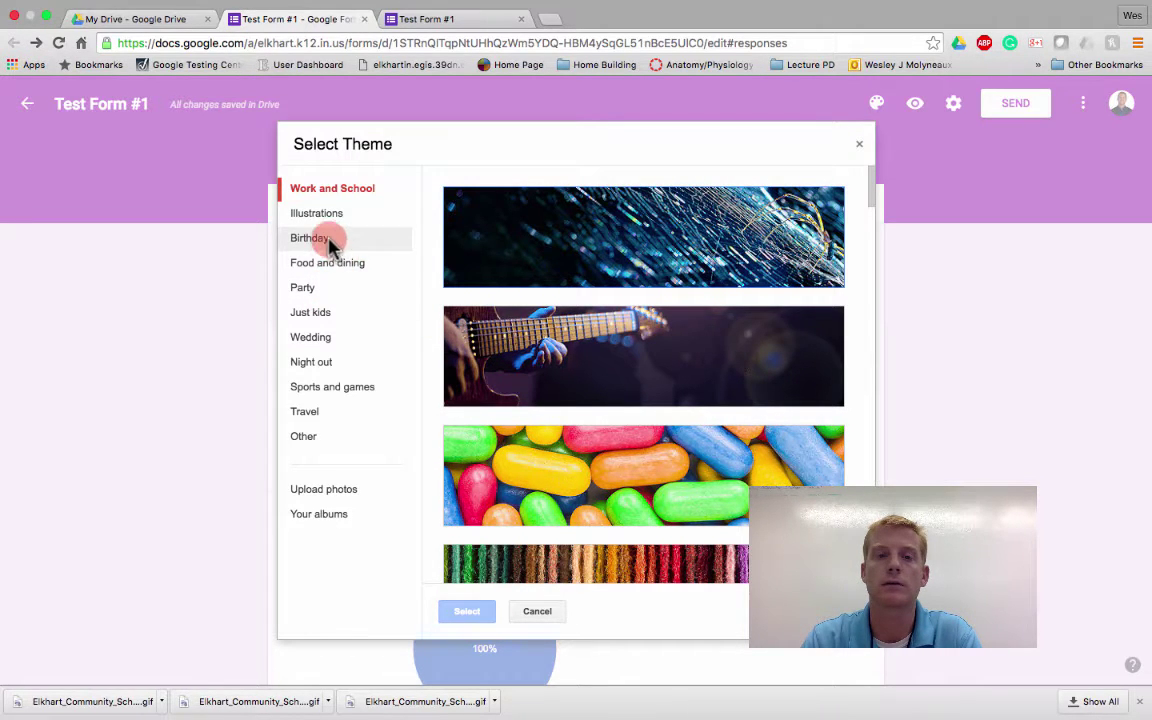
pyautogui.click(535, 237)
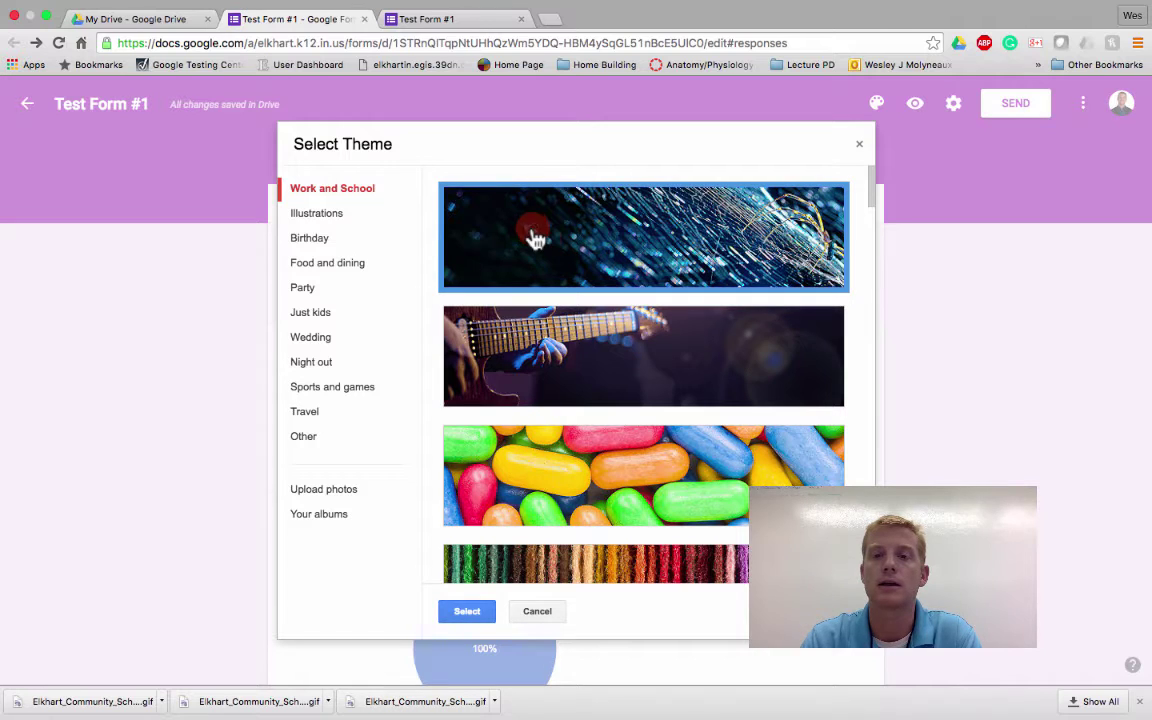
pyautogui.click(483, 607)
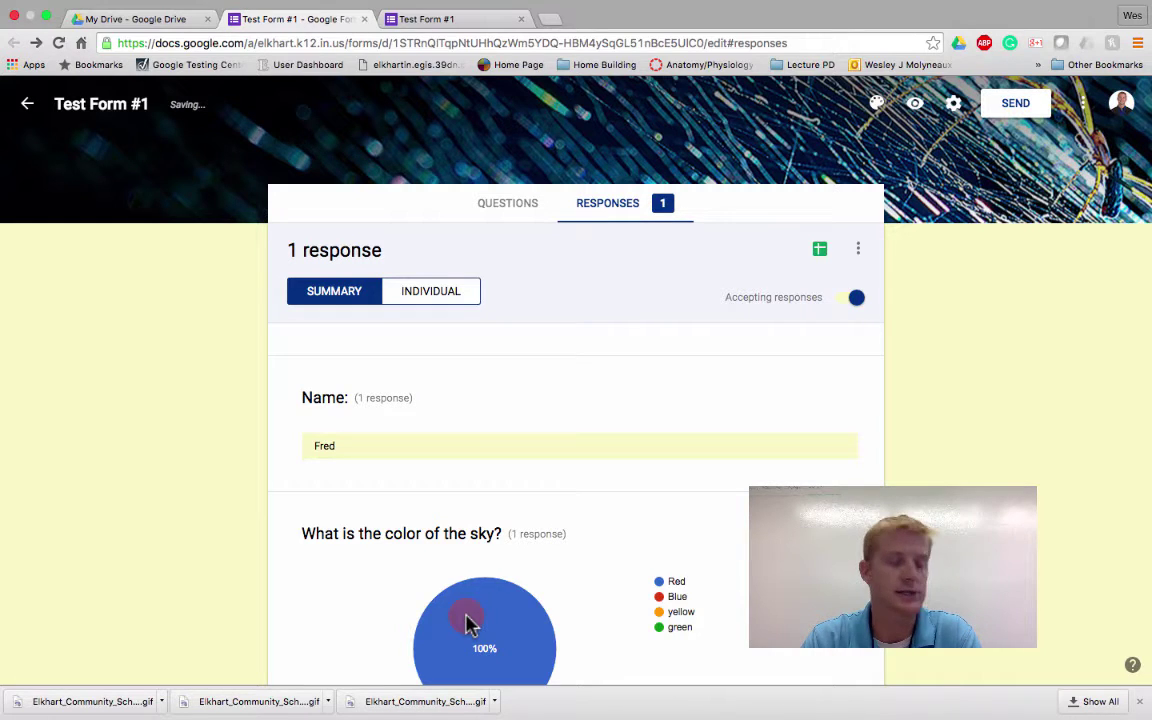
# - Restrict the form to Elkhart Community Schools users, and save the settings after reviewing the presentation and quiz options
pyautogui.click(950, 116)
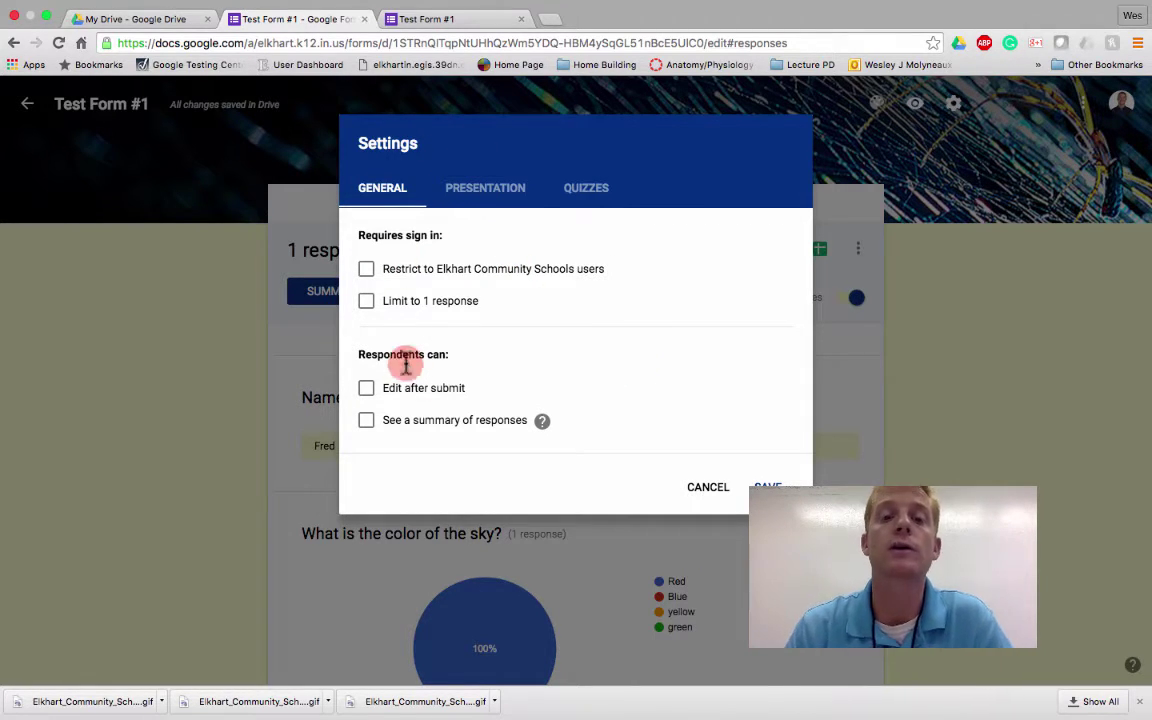
pyautogui.click(424, 270)
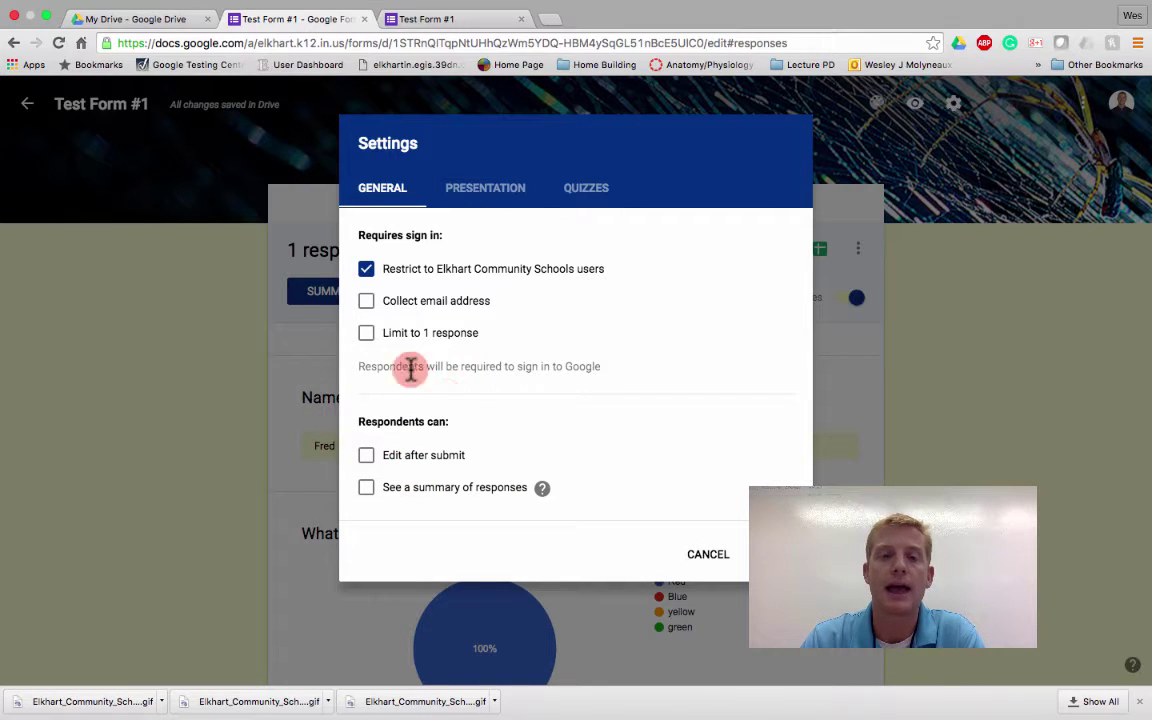
pyautogui.click(489, 188)
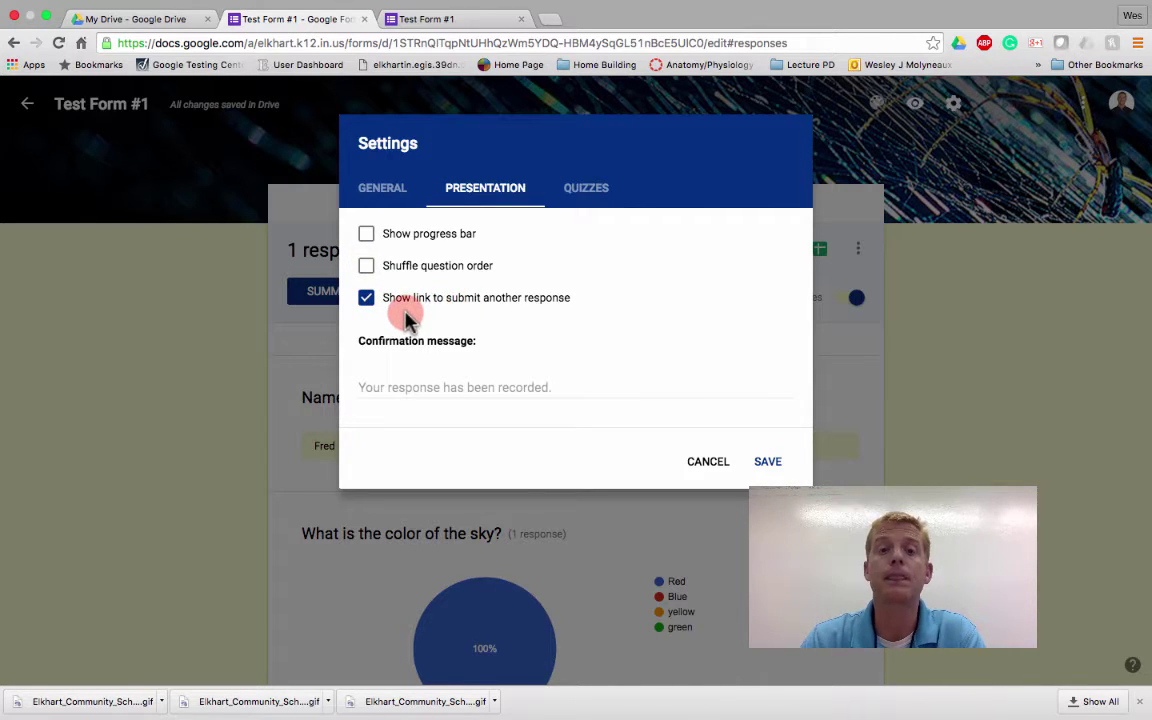
pyautogui.click(430, 386)
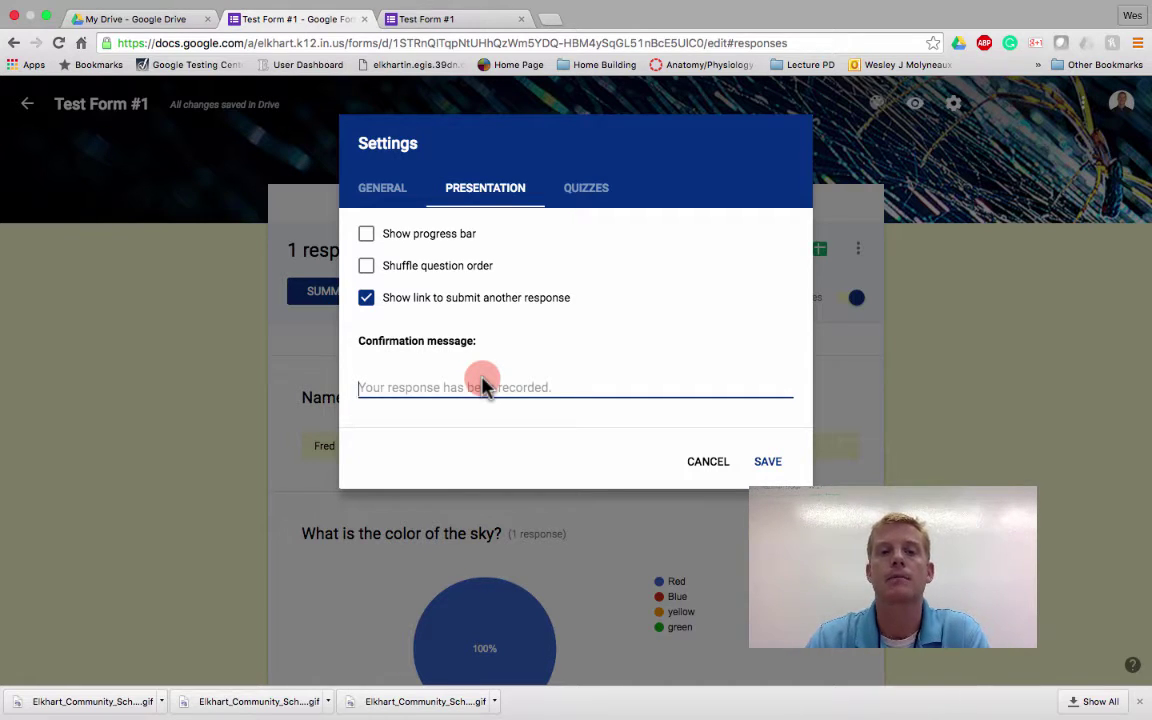
pyautogui.click(582, 192)
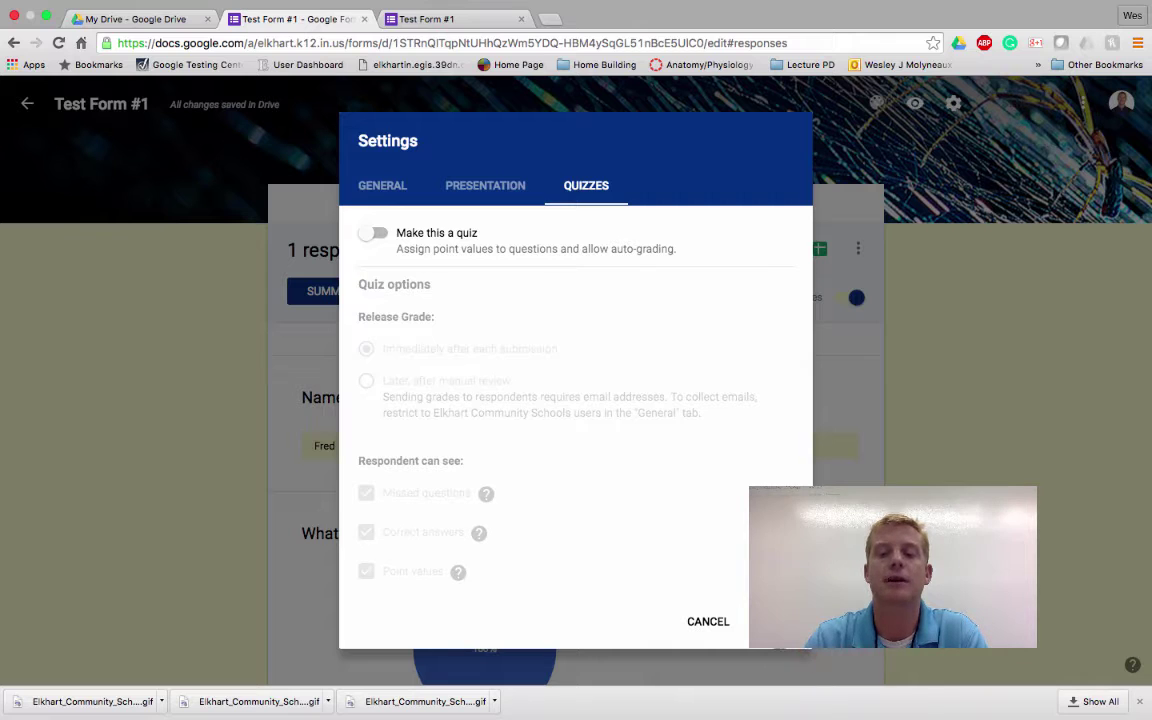
pyautogui.click(780, 621)
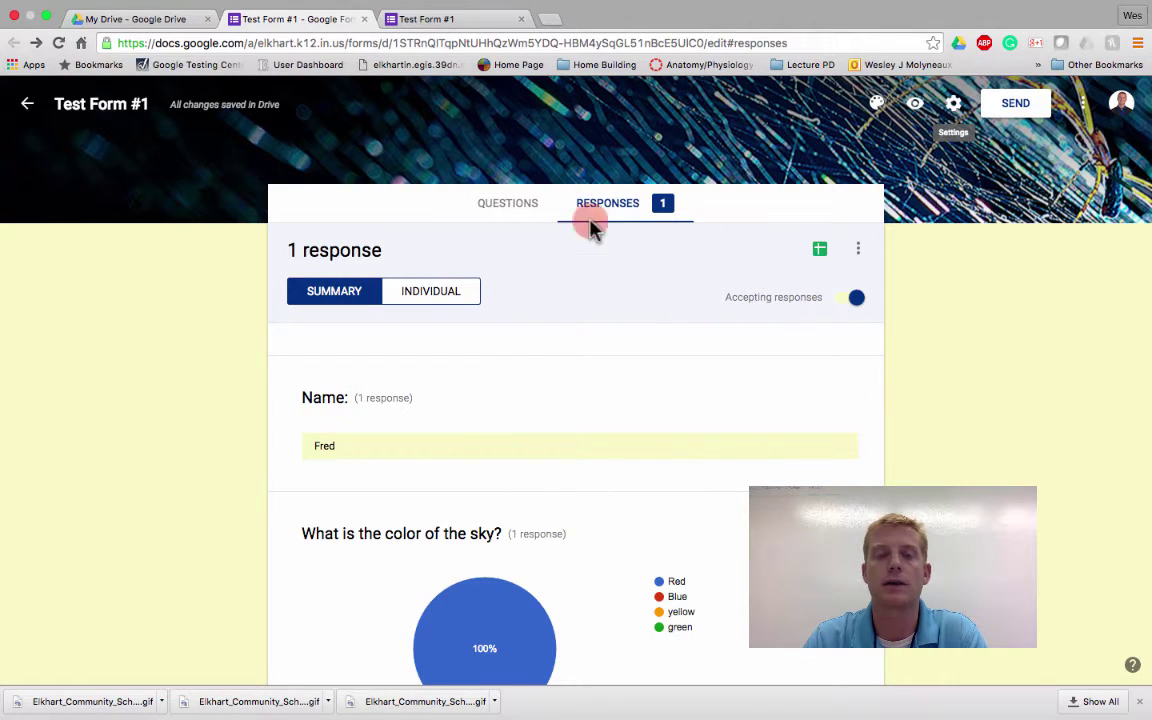
# - Open the options for sending the form, switch to sharing by link, and select the full form URL
pyautogui.scroll(-5, 524, 296)
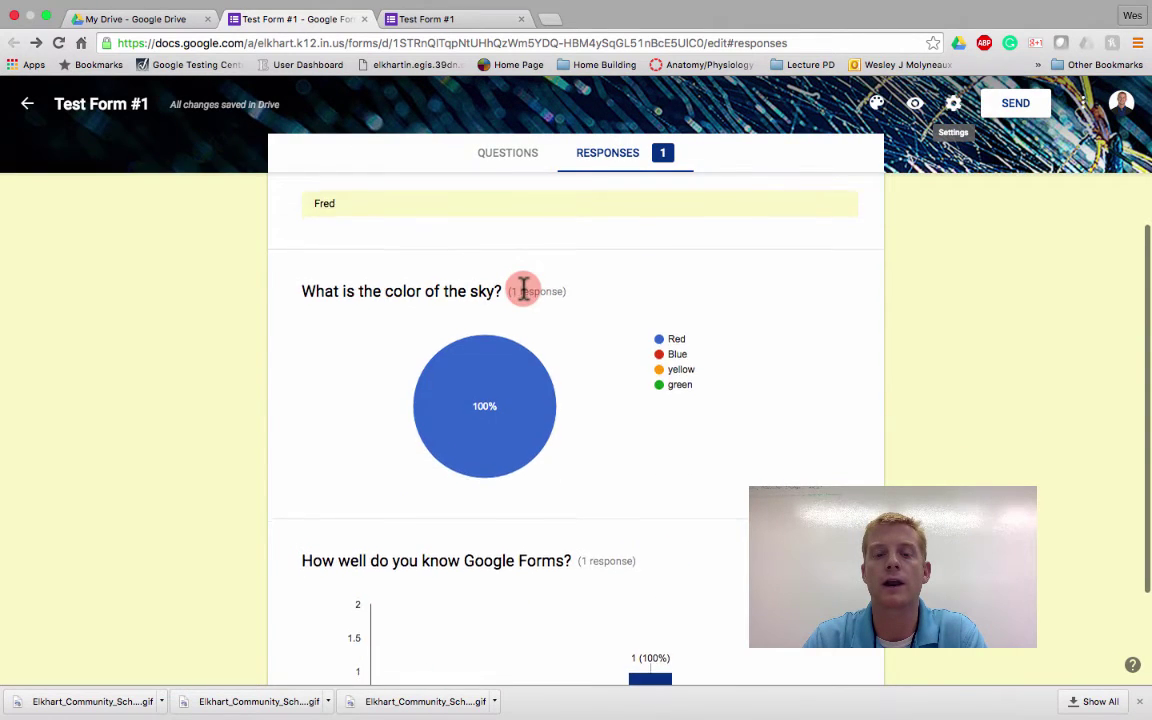
pyautogui.scroll(5, 524, 296)
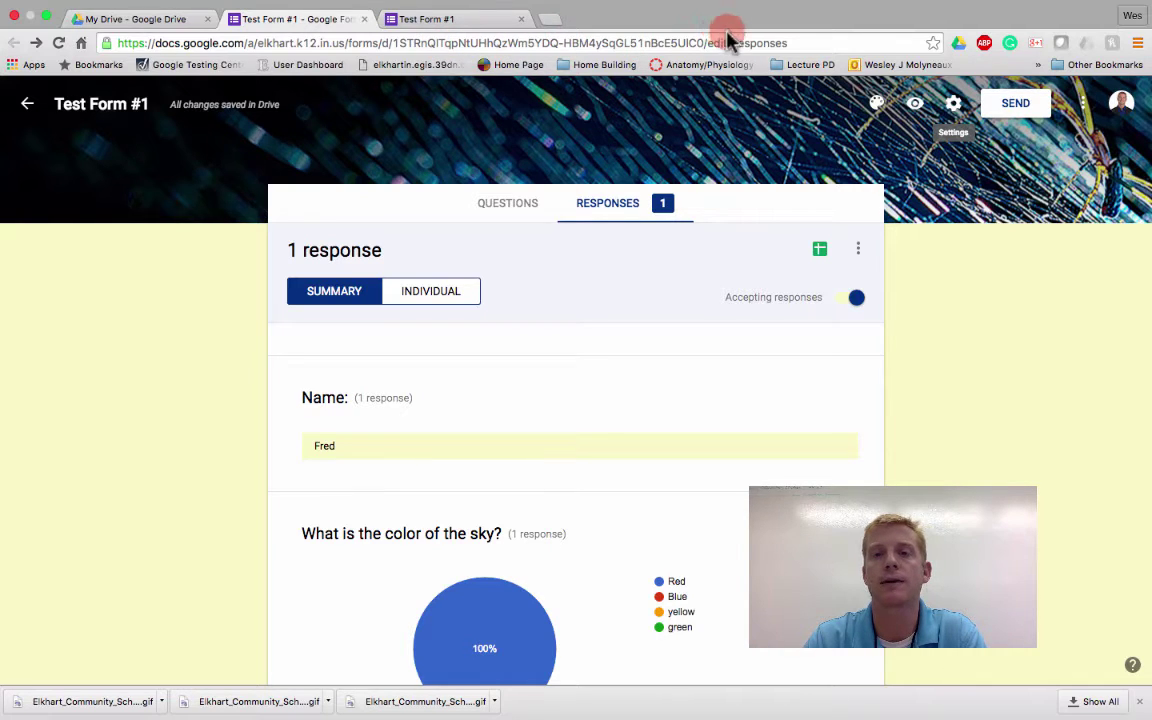
pyautogui.click(1013, 110)
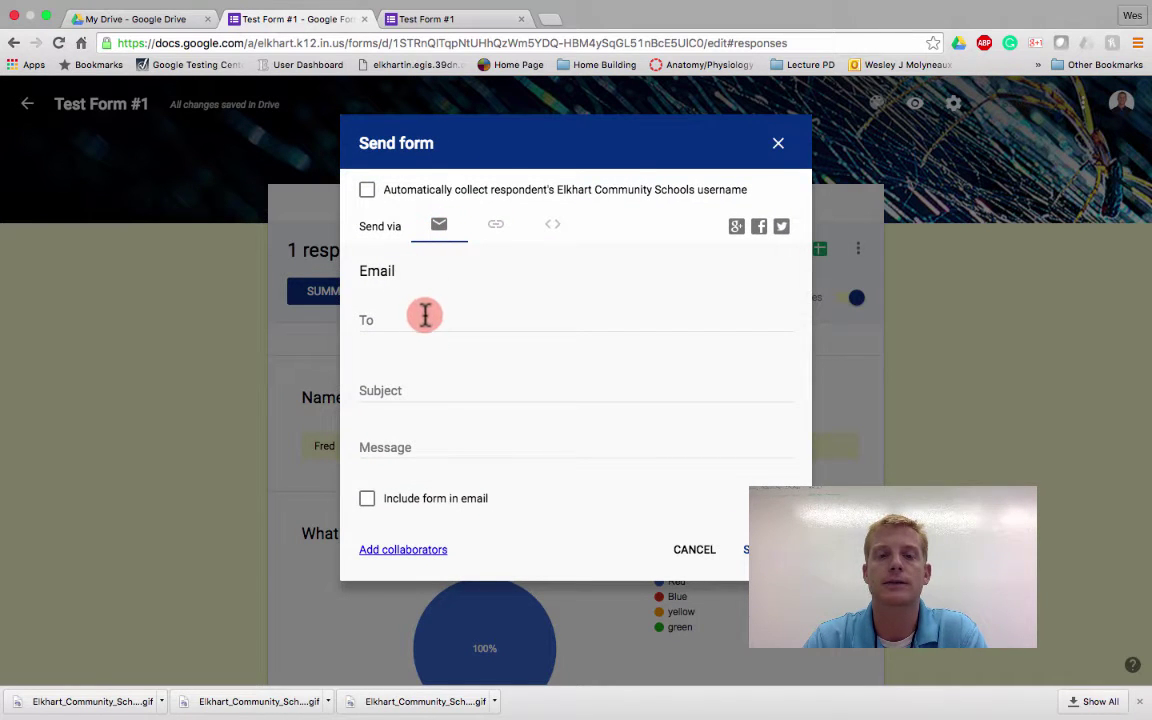
pyautogui.click(497, 232)
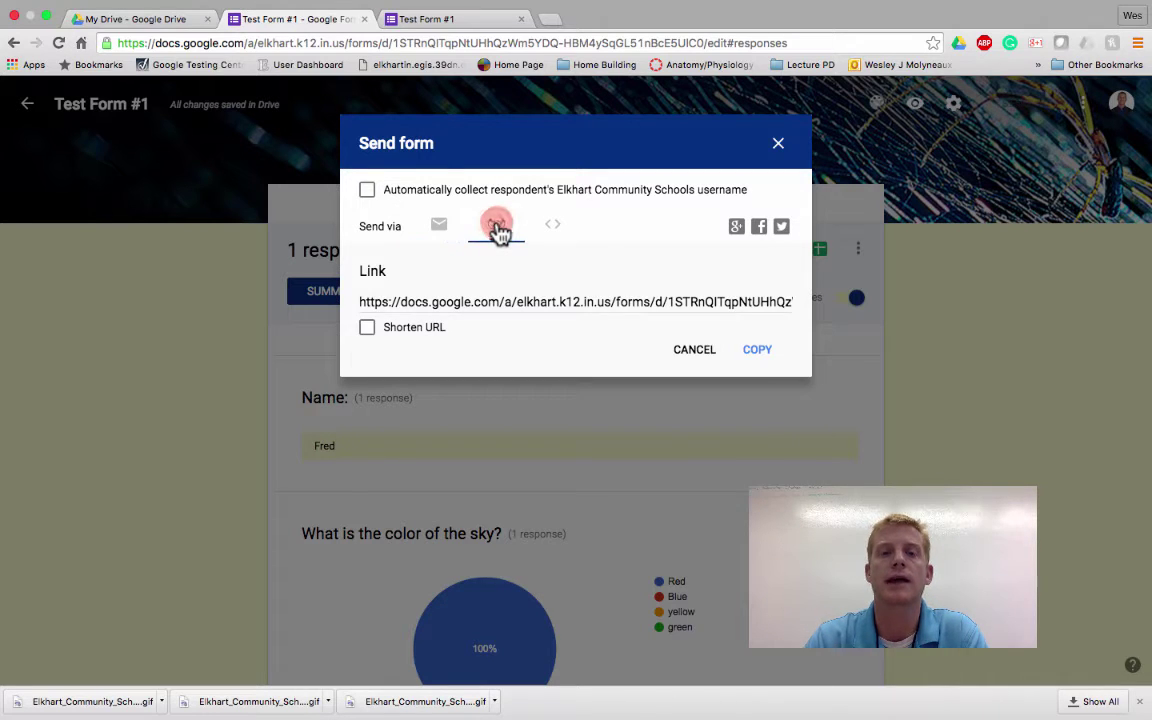
pyautogui.click(467, 305)
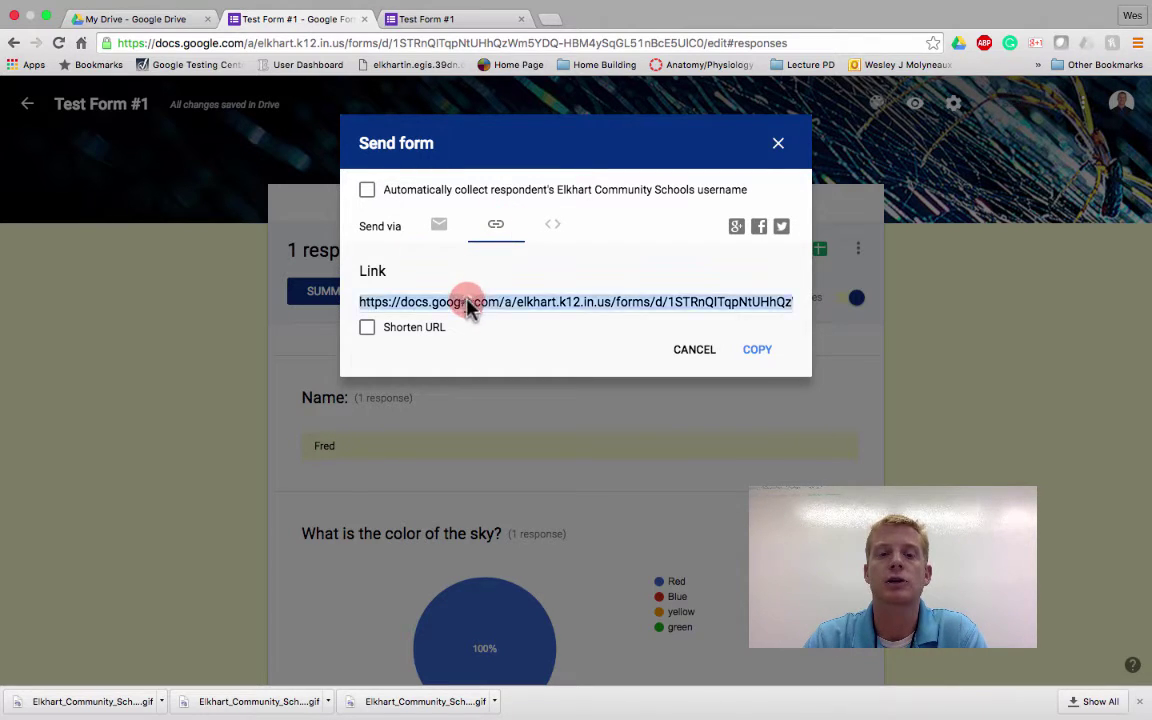